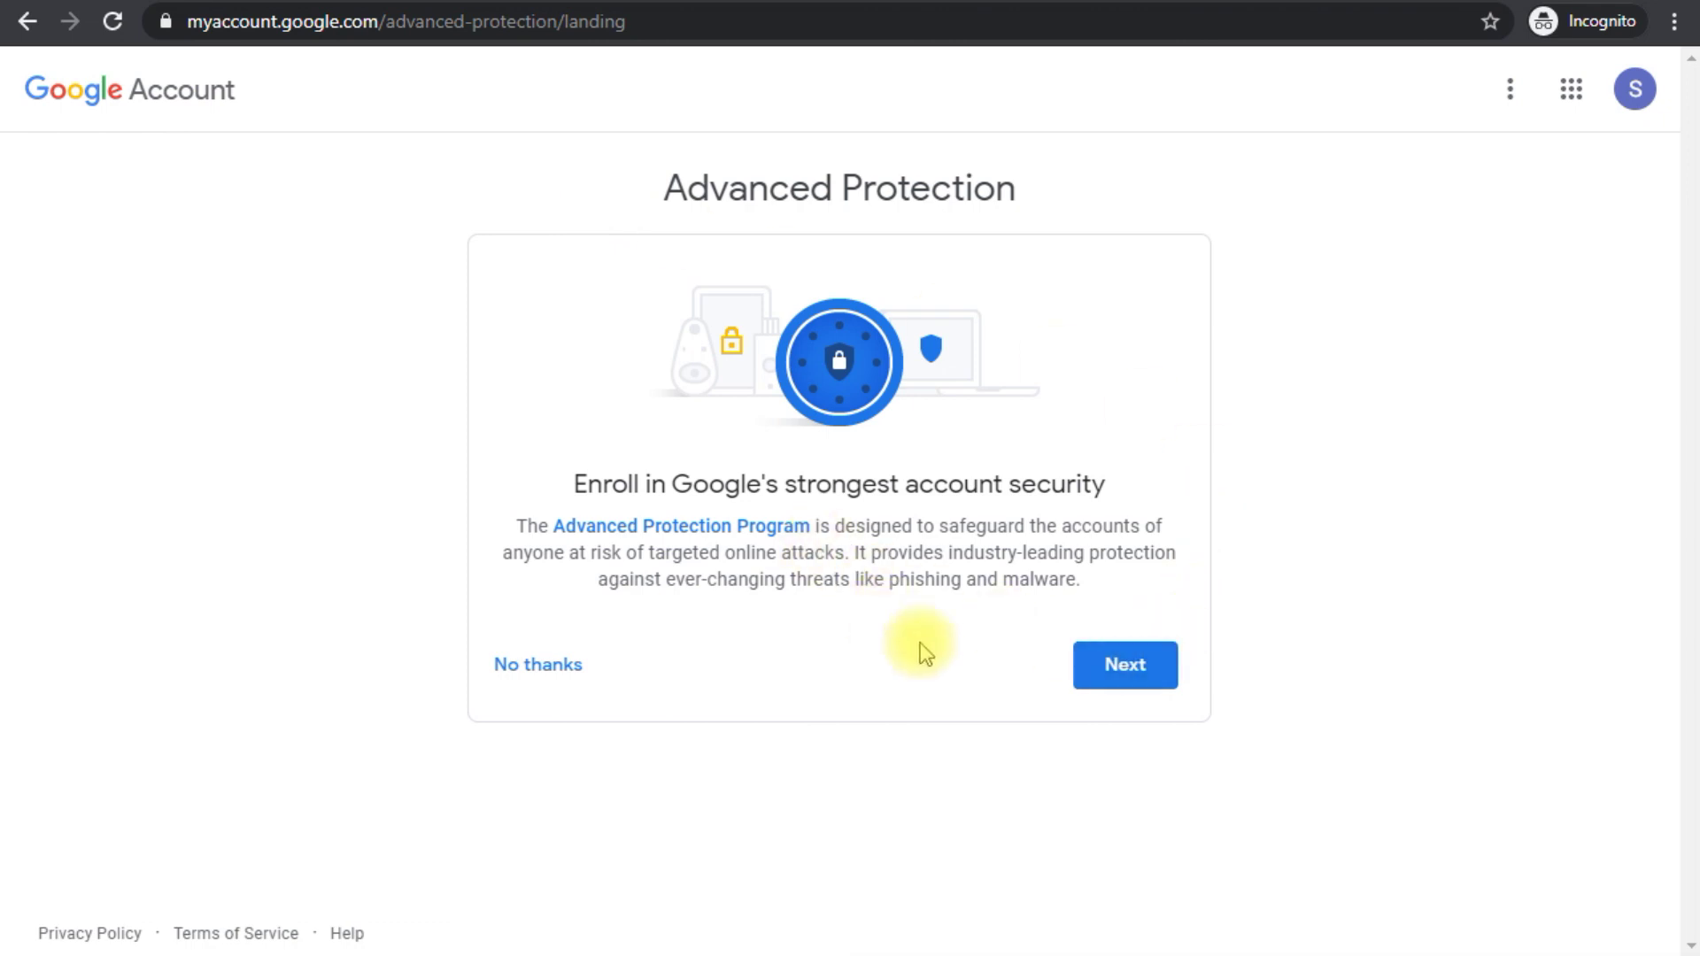
# Start the Advanced Protection enrollment, proceed to registering security keys, and verify identity with the account password
pyautogui.click(1125, 670)
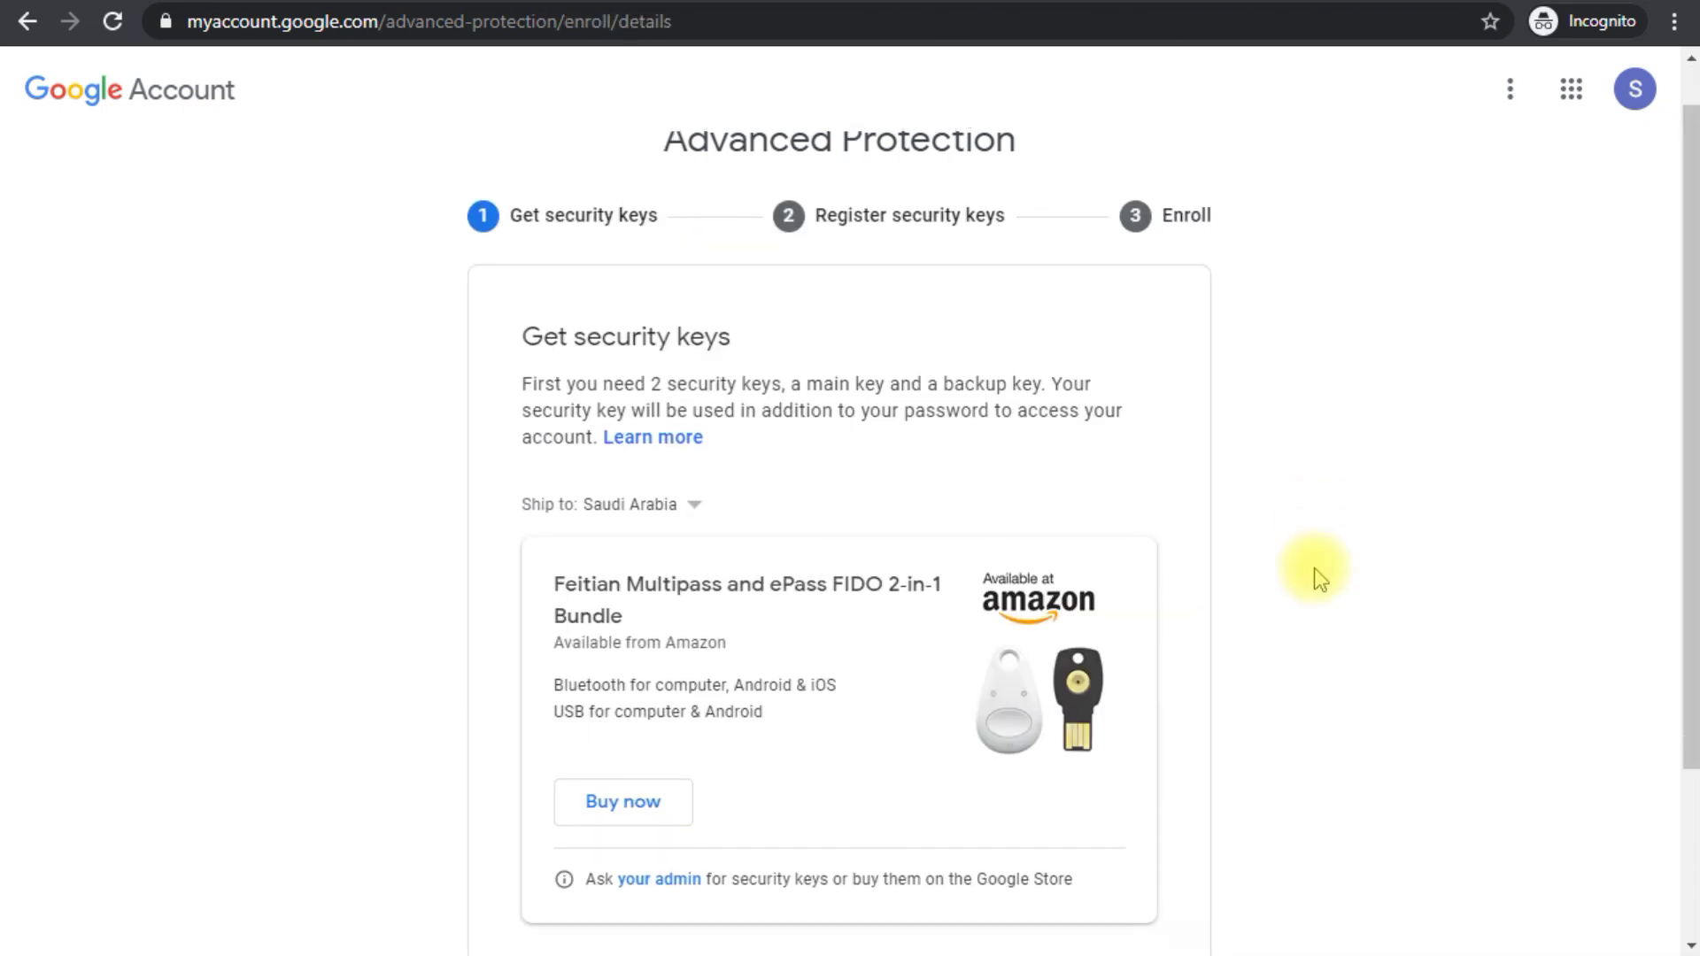
pyautogui.scroll(-1, 1314, 566)
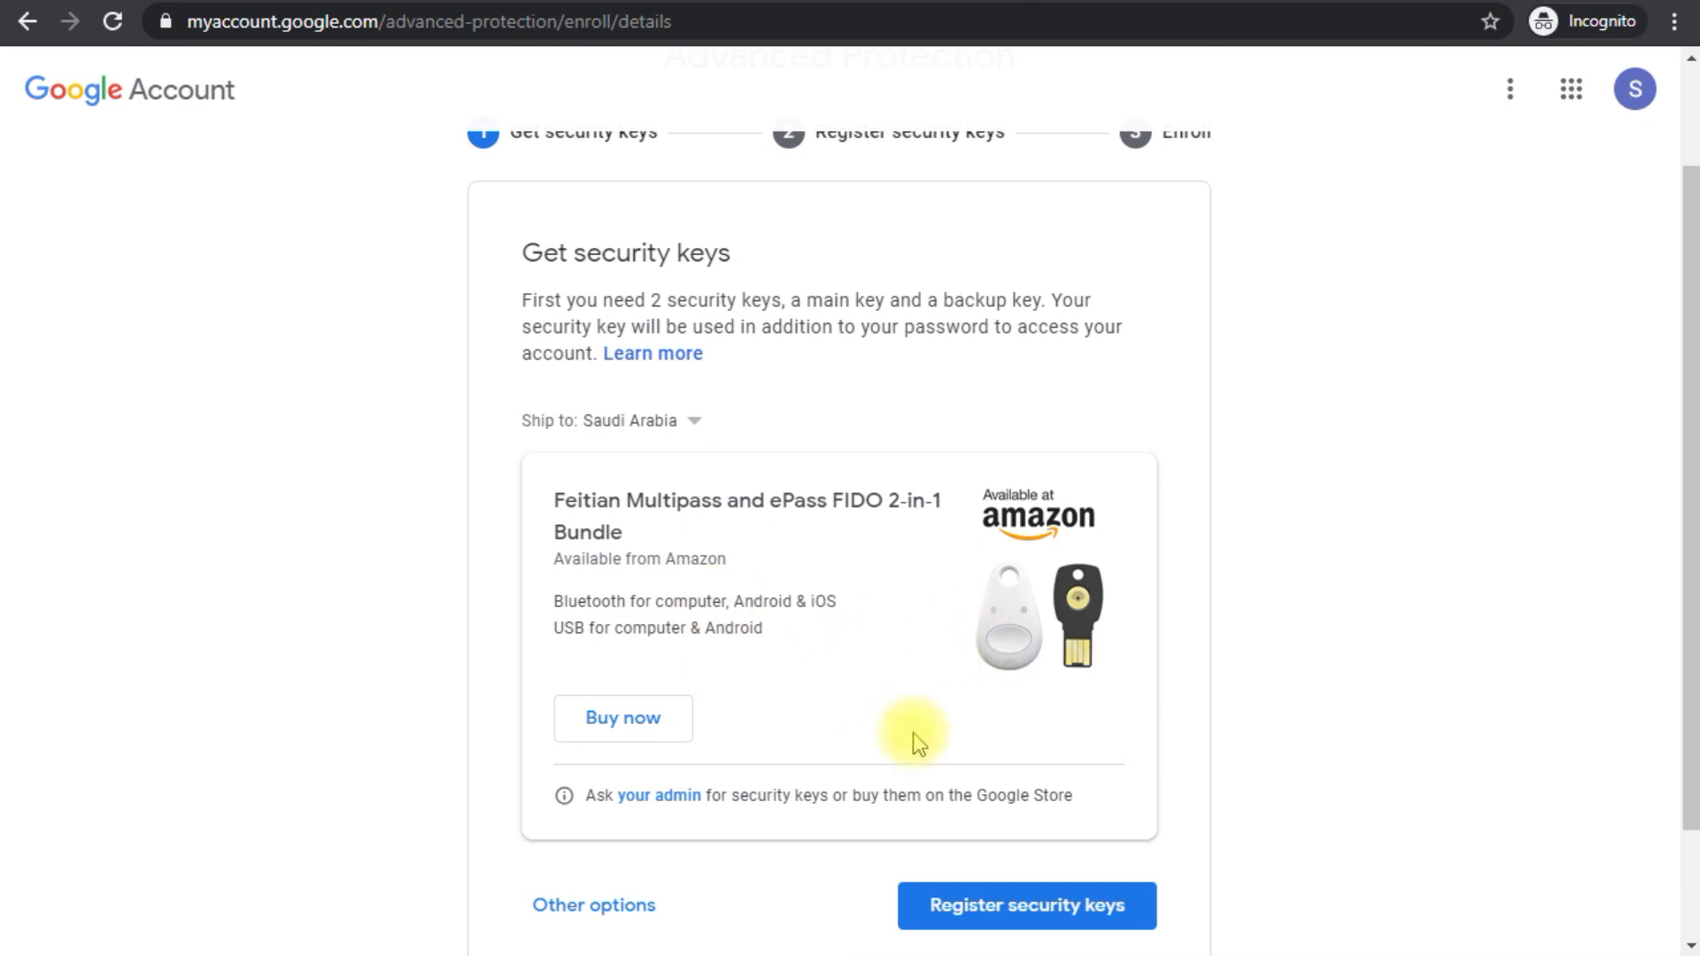
pyautogui.click(980, 915)
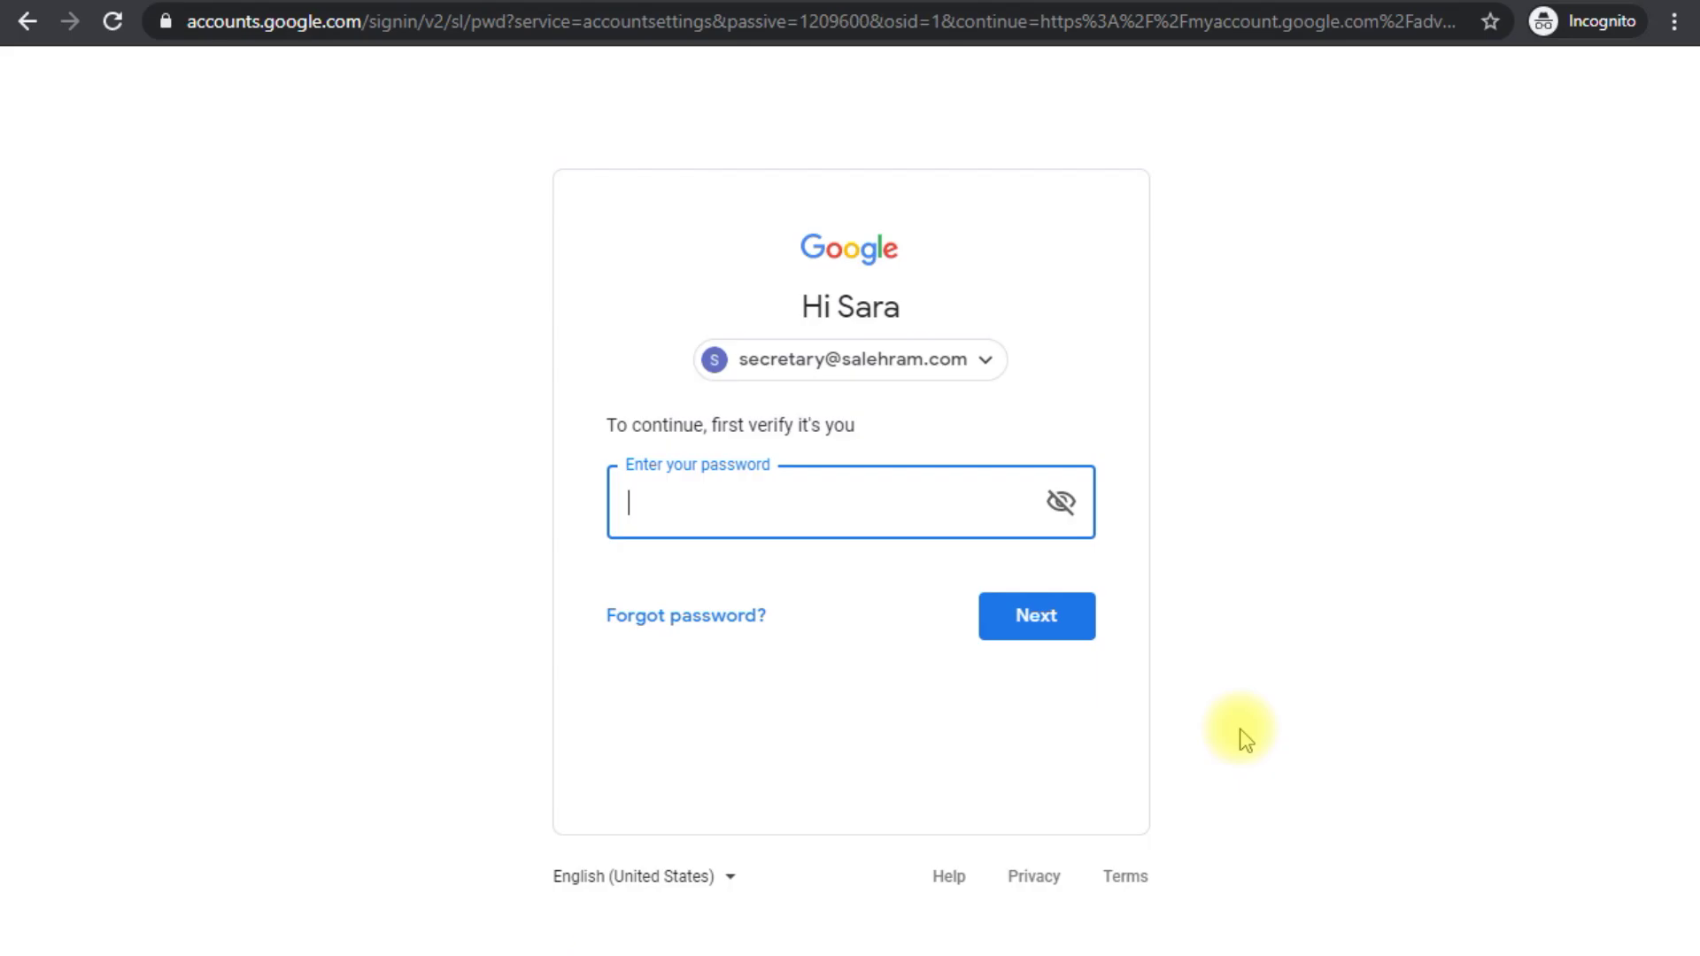
pyautogui.write('******')
pyautogui.press('Return')
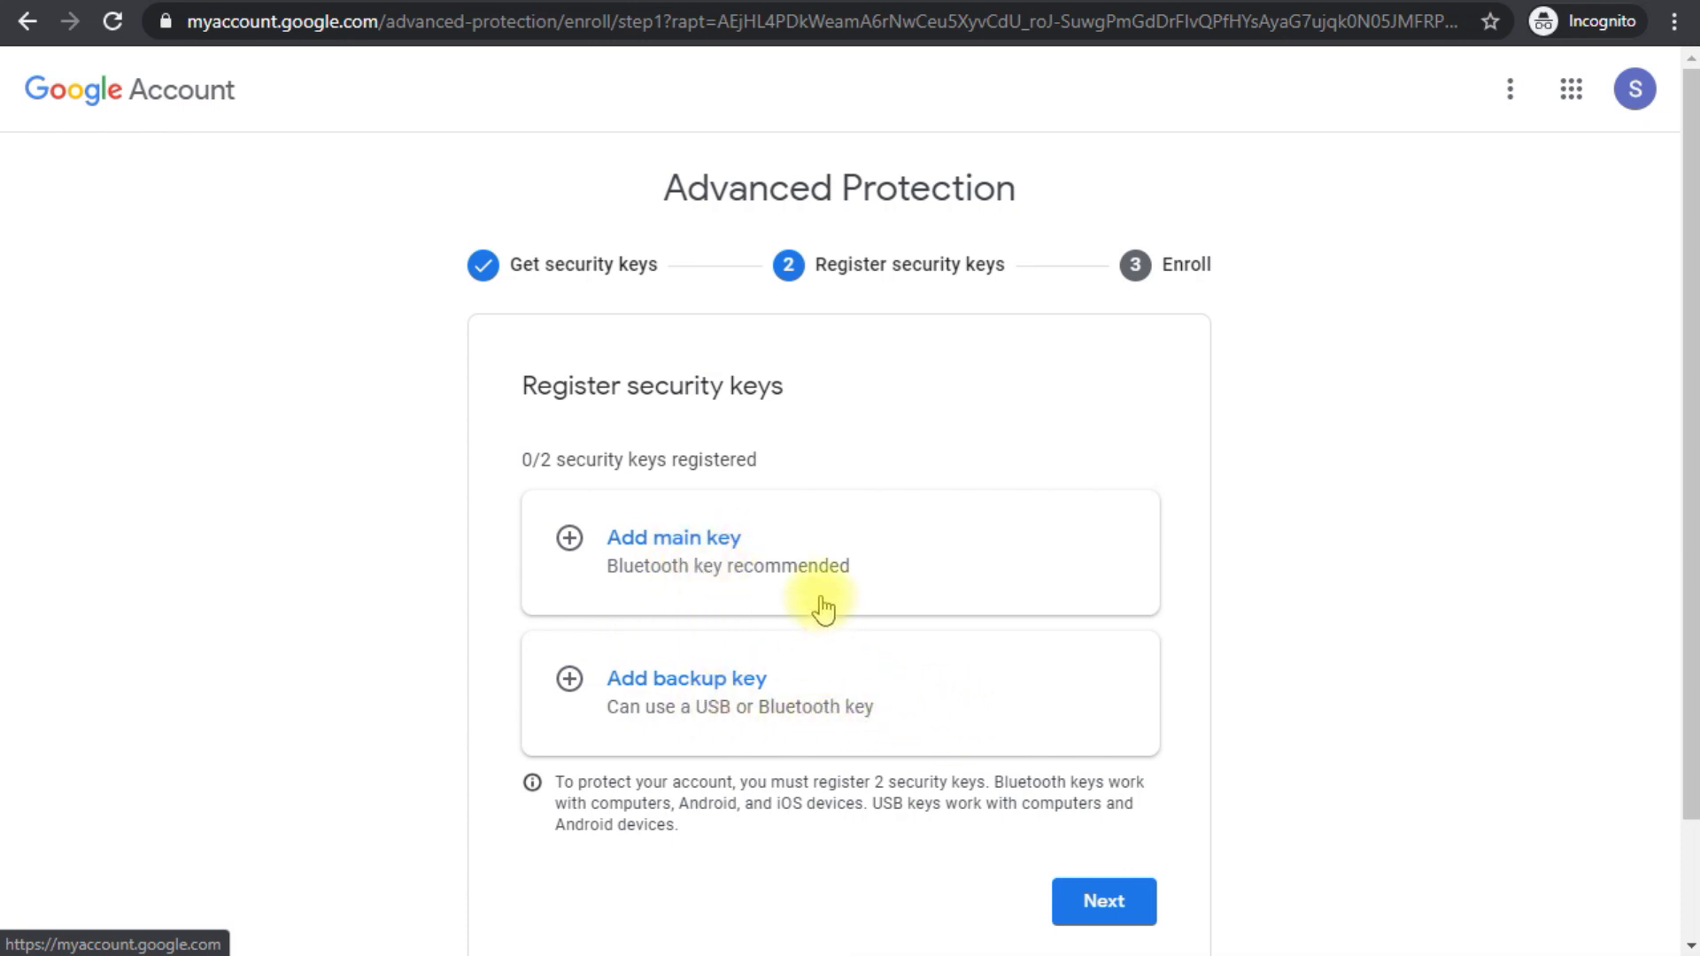
# Register the main security key and allow the site to see its make and model
pyautogui.click(709, 571)
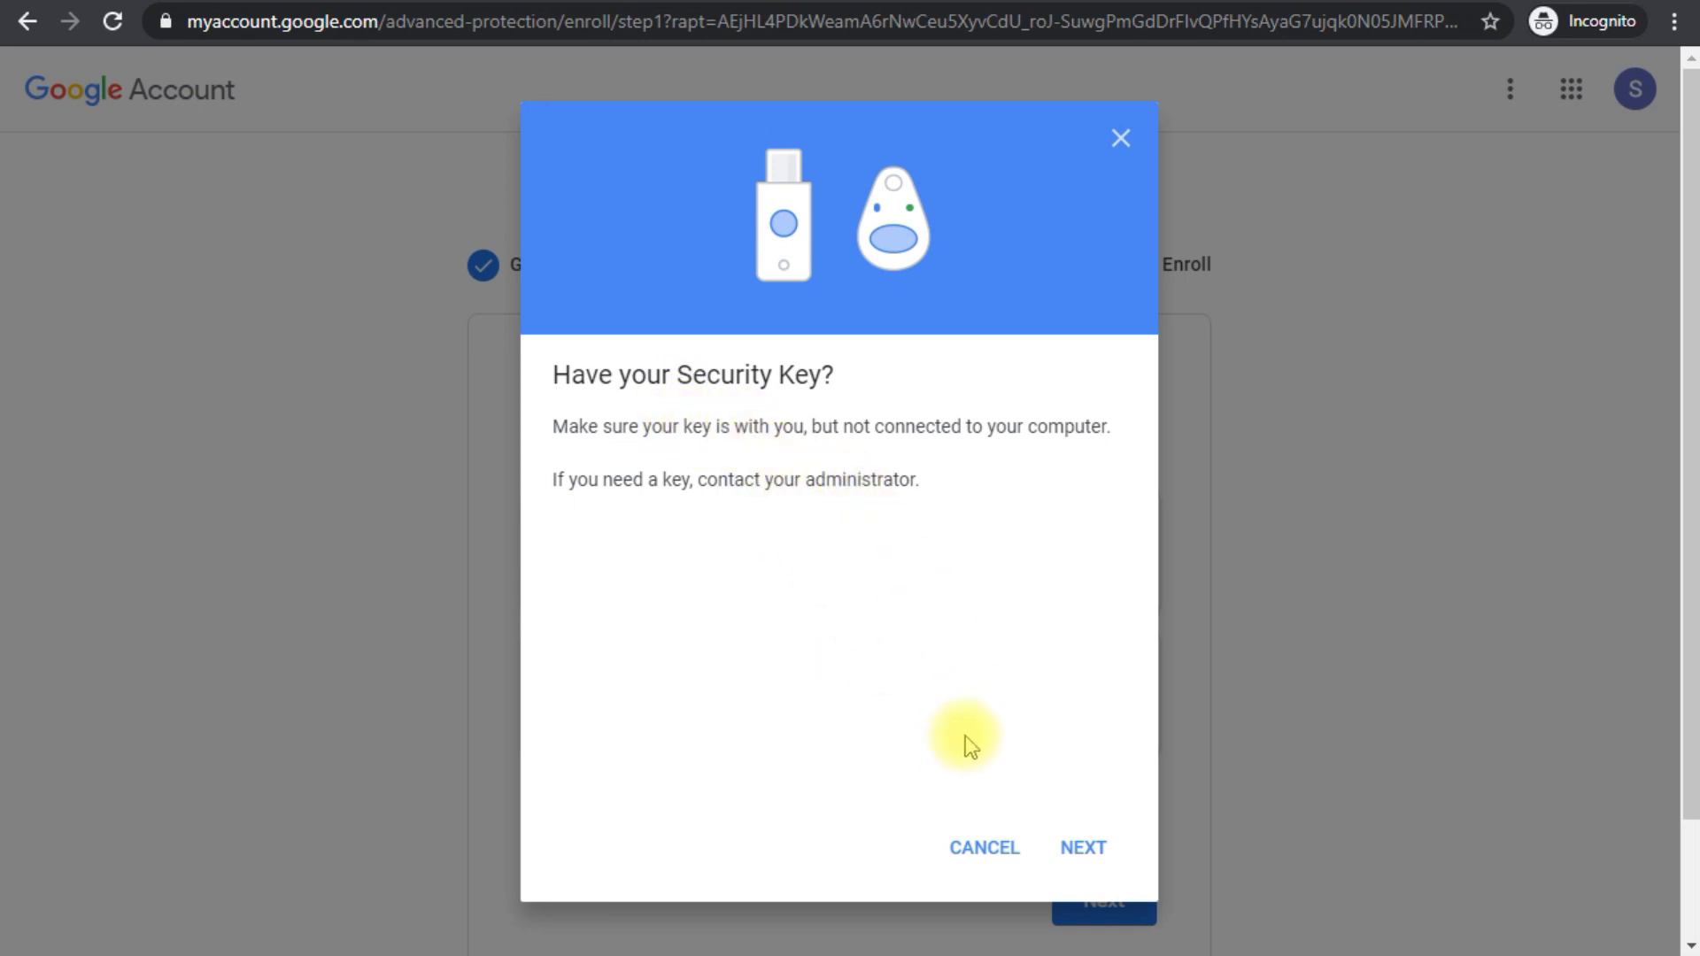
pyautogui.click(1085, 852)
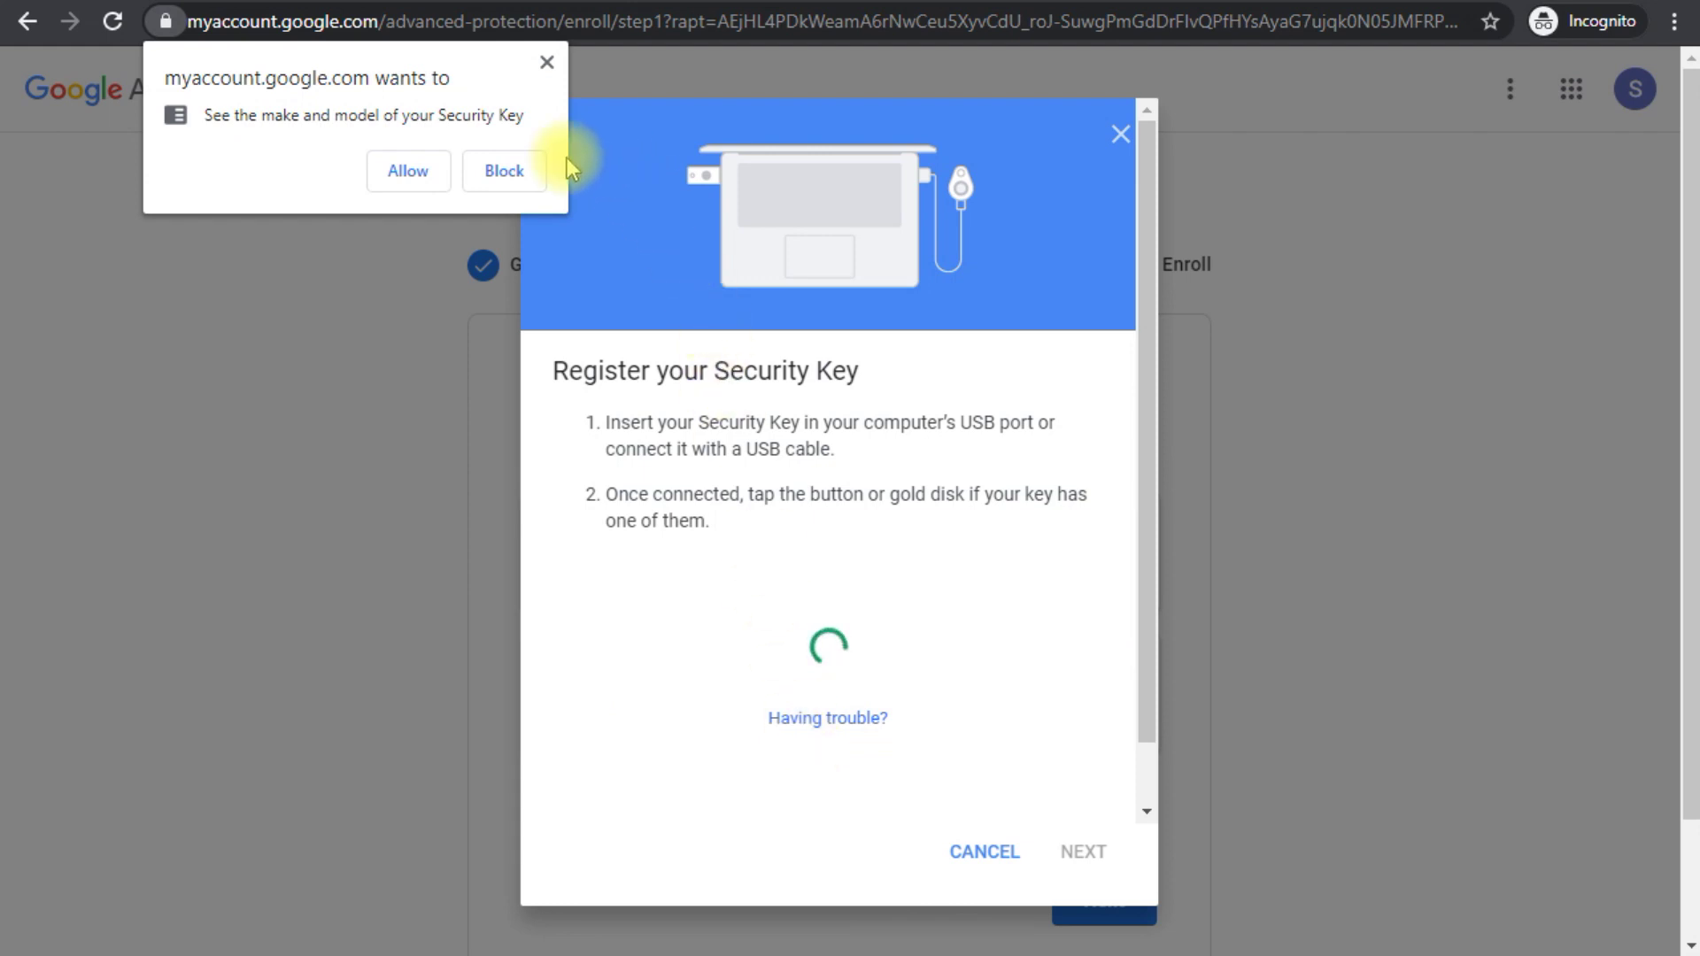
pyautogui.click(399, 173)
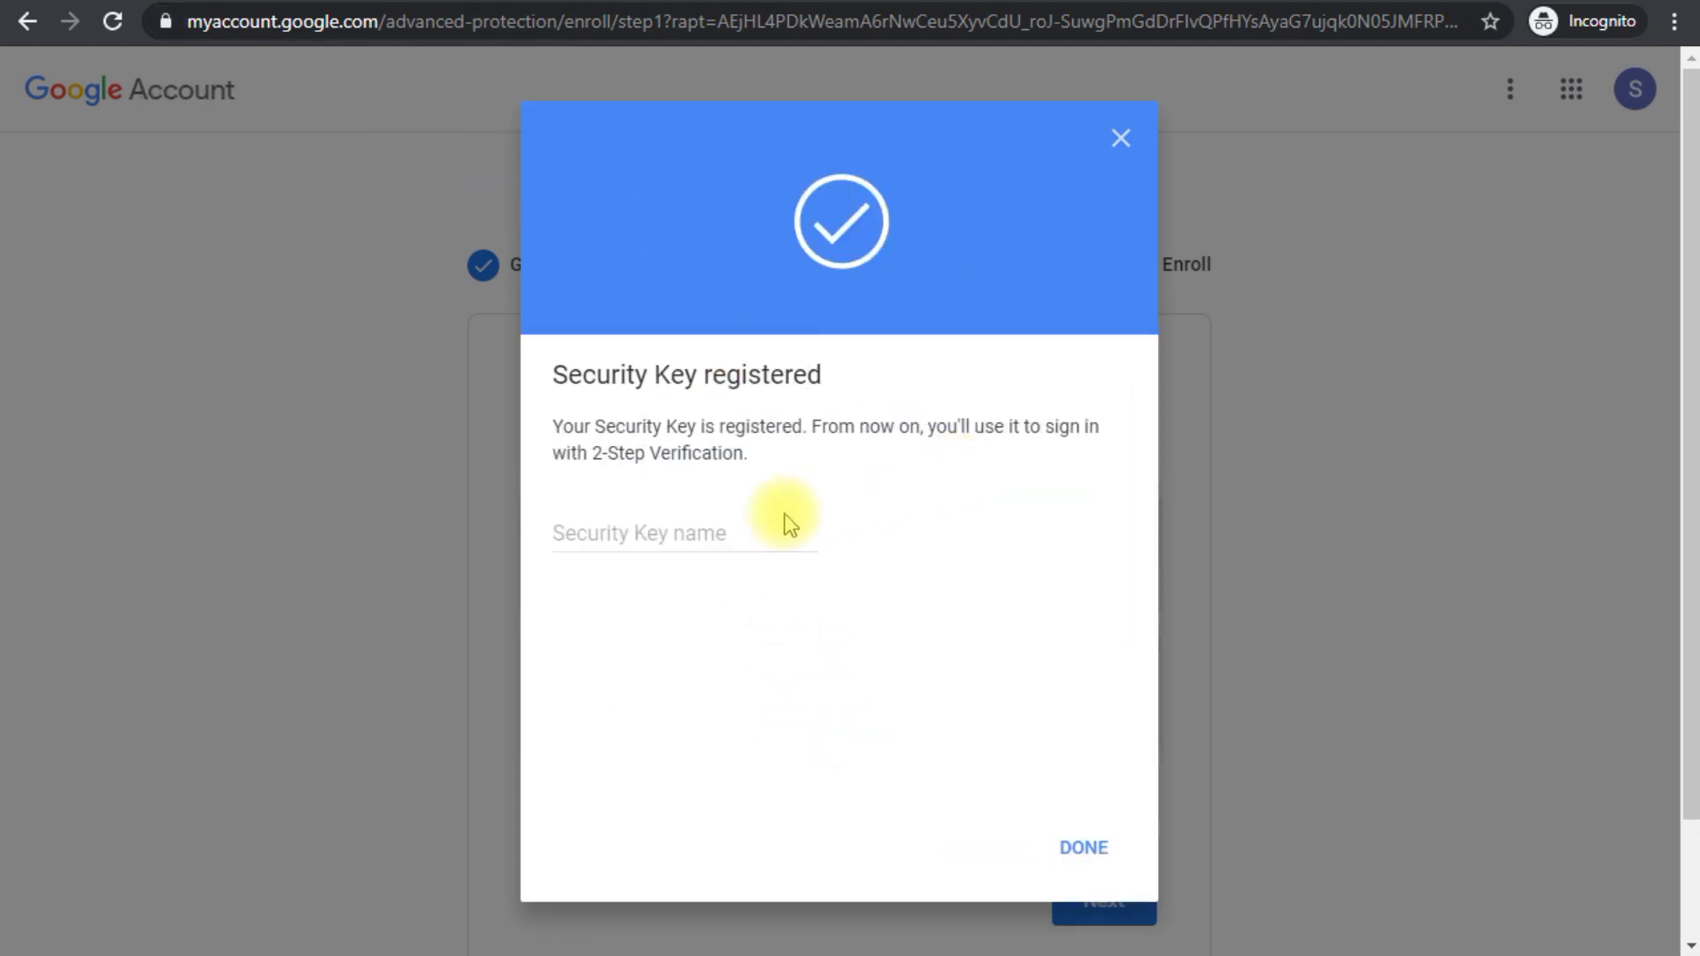
# Name the registered main security key "Main-USB" and finish its registration
pyautogui.click(722, 546)
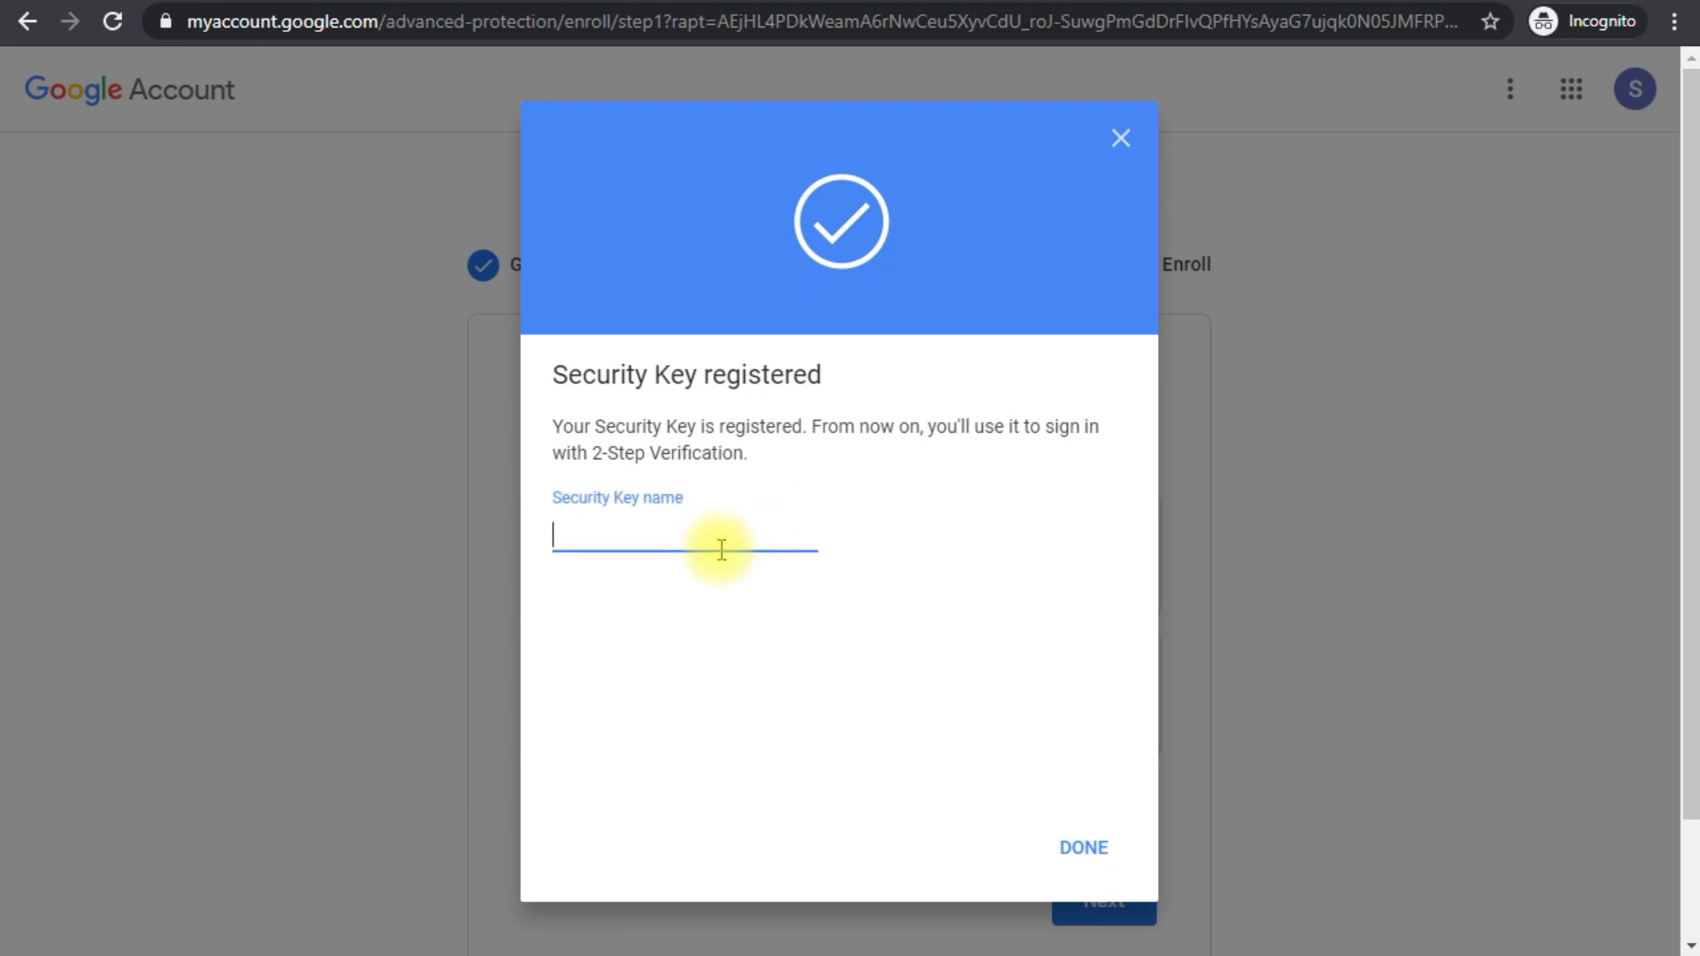
pyautogui.write('\\msn')
pyautogui.press('BackSpace')
pyautogui.press('BackSpace')
pyautogui.press('BackSpace')
pyautogui.press('BackSpace')
pyautogui.write('Main-USB')
pyautogui.click(1082, 848)
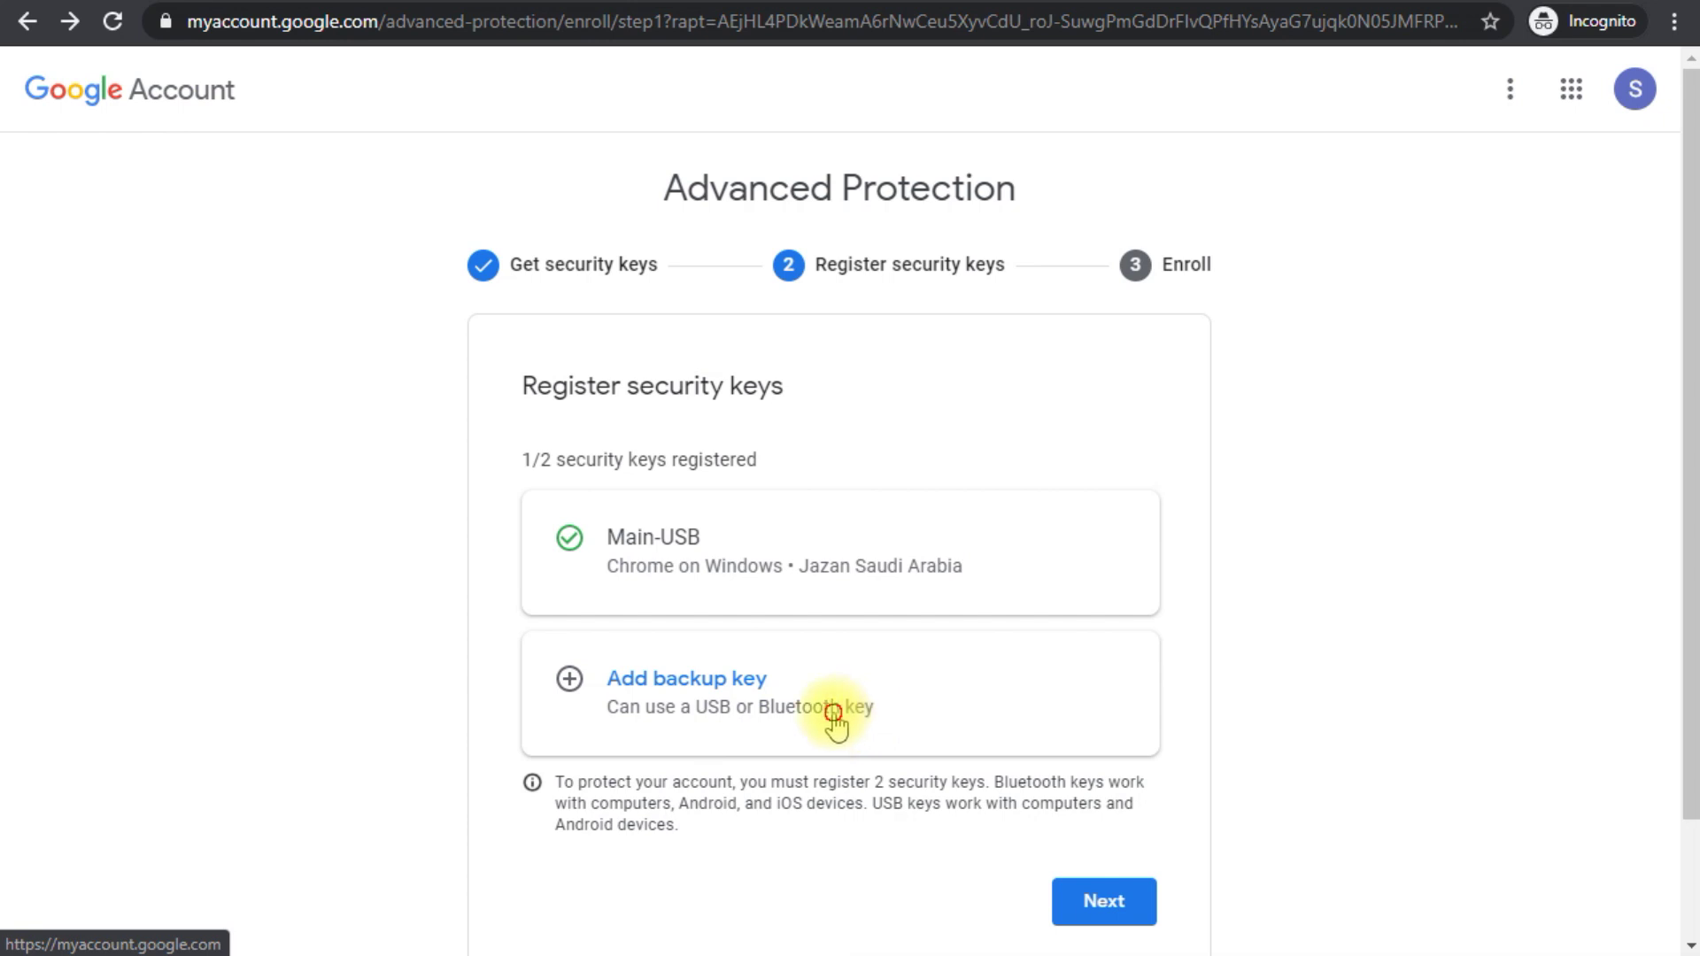
# Register the backup security key, allow access to its make and model, and name it "Backup-BT"
pyautogui.click(834, 715)
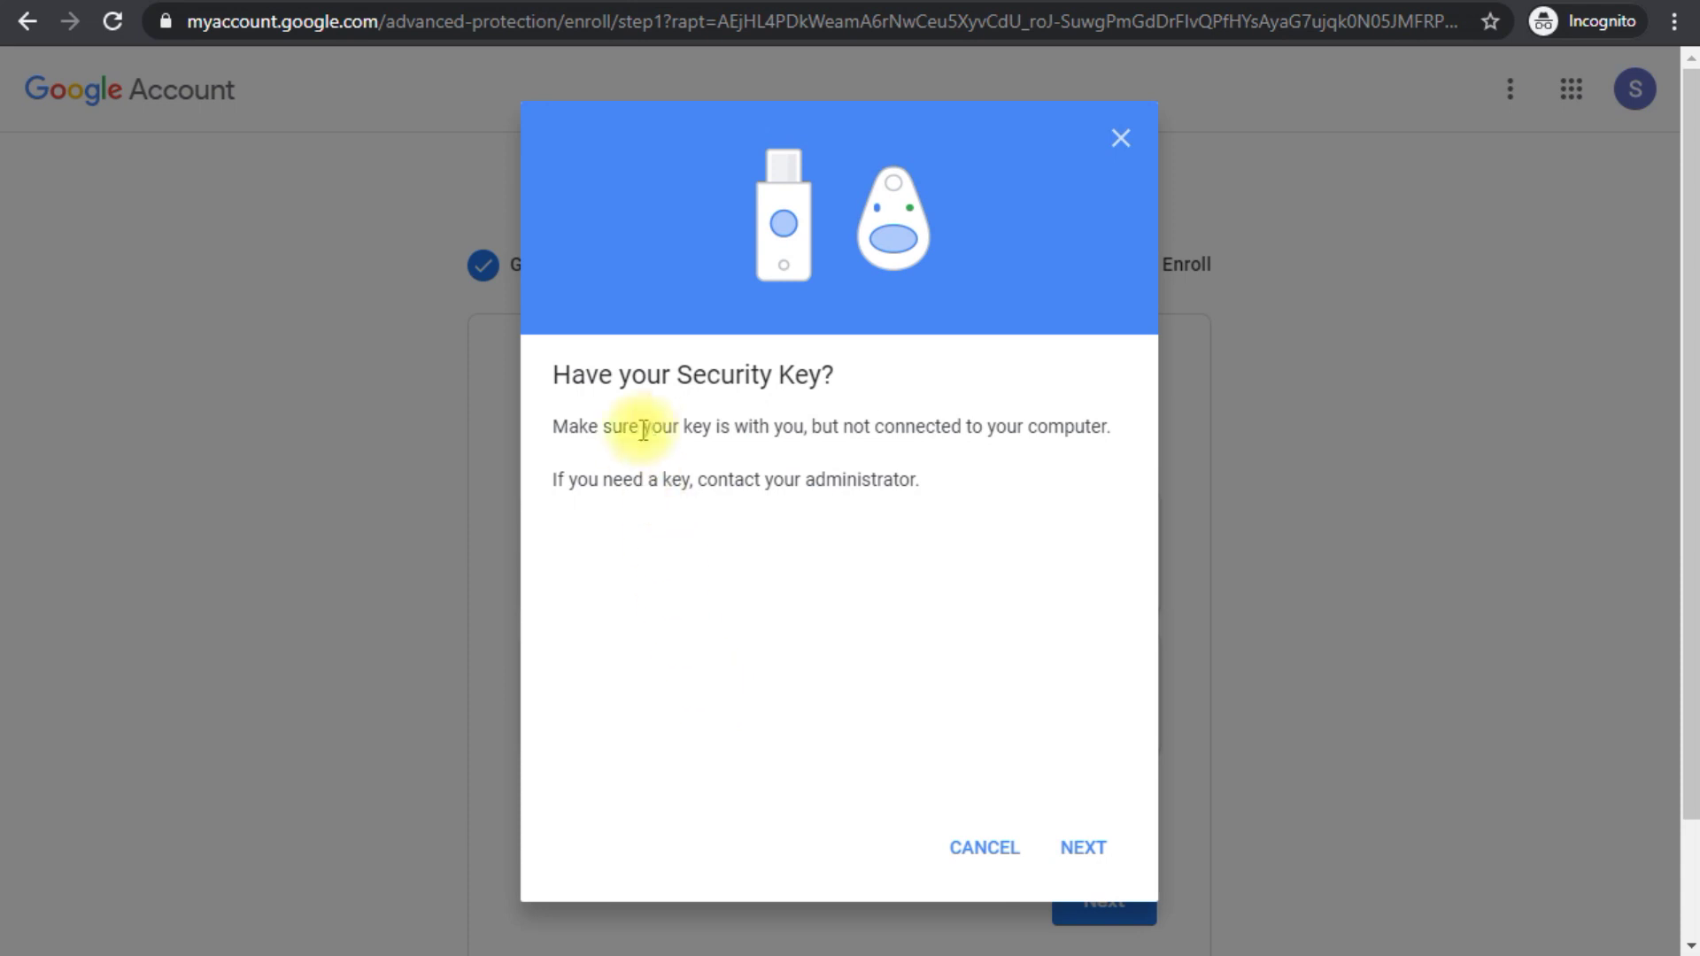
pyautogui.click(1081, 850)
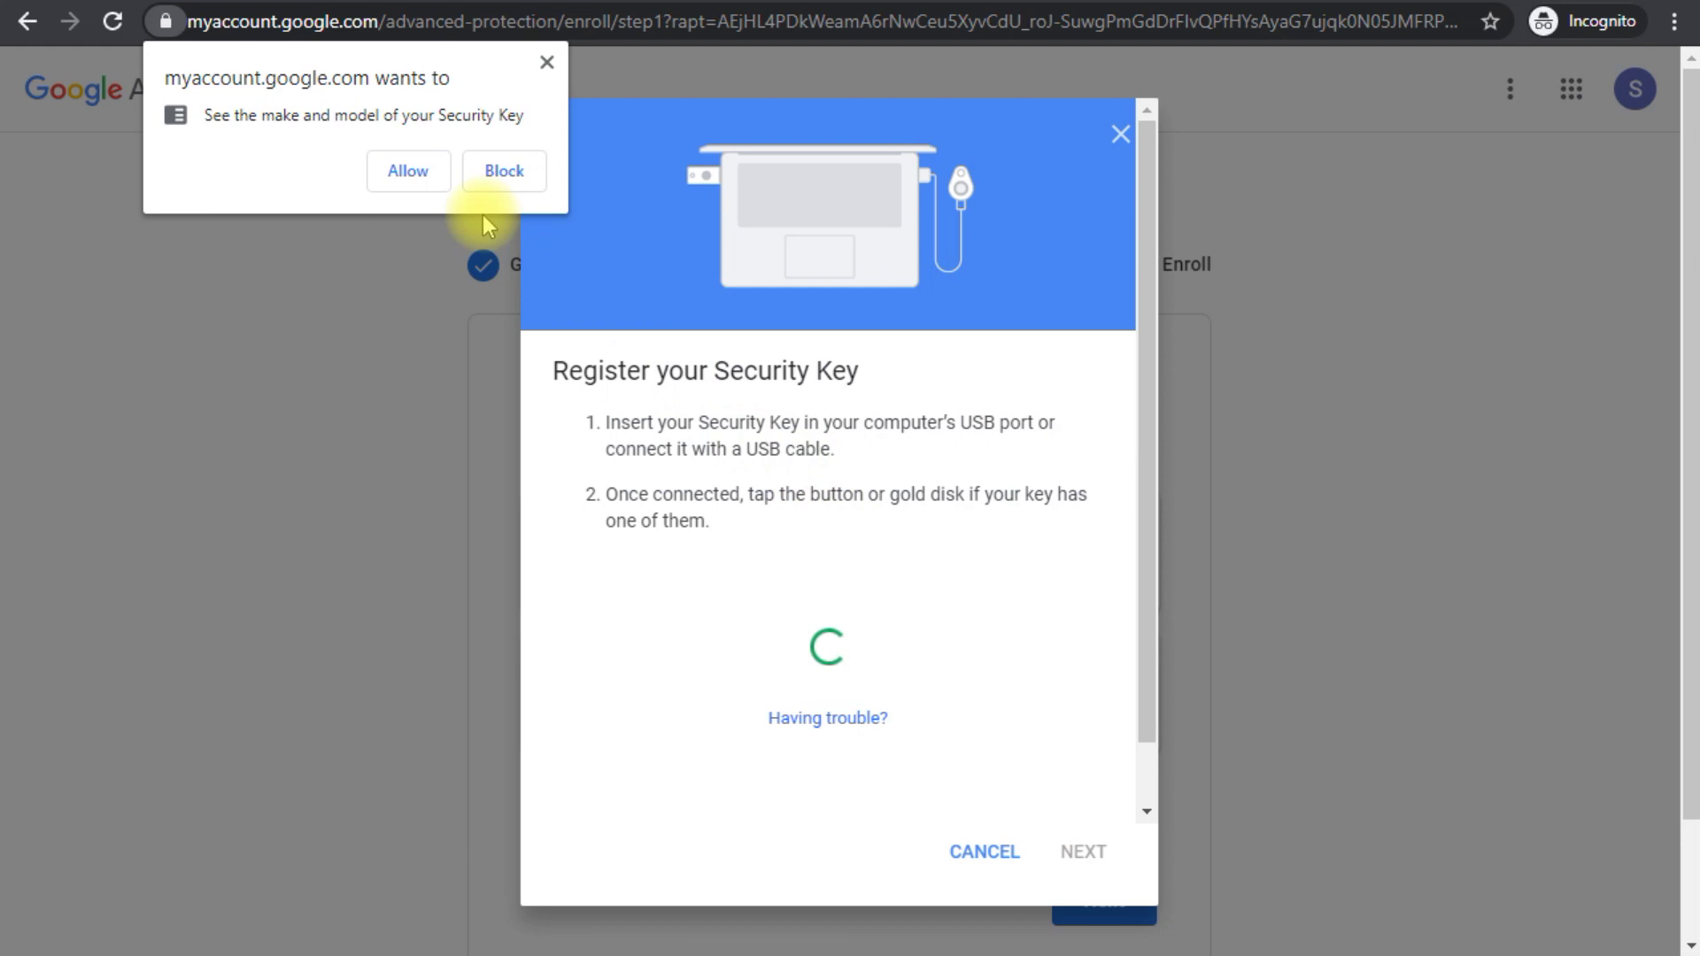
pyautogui.click(407, 171)
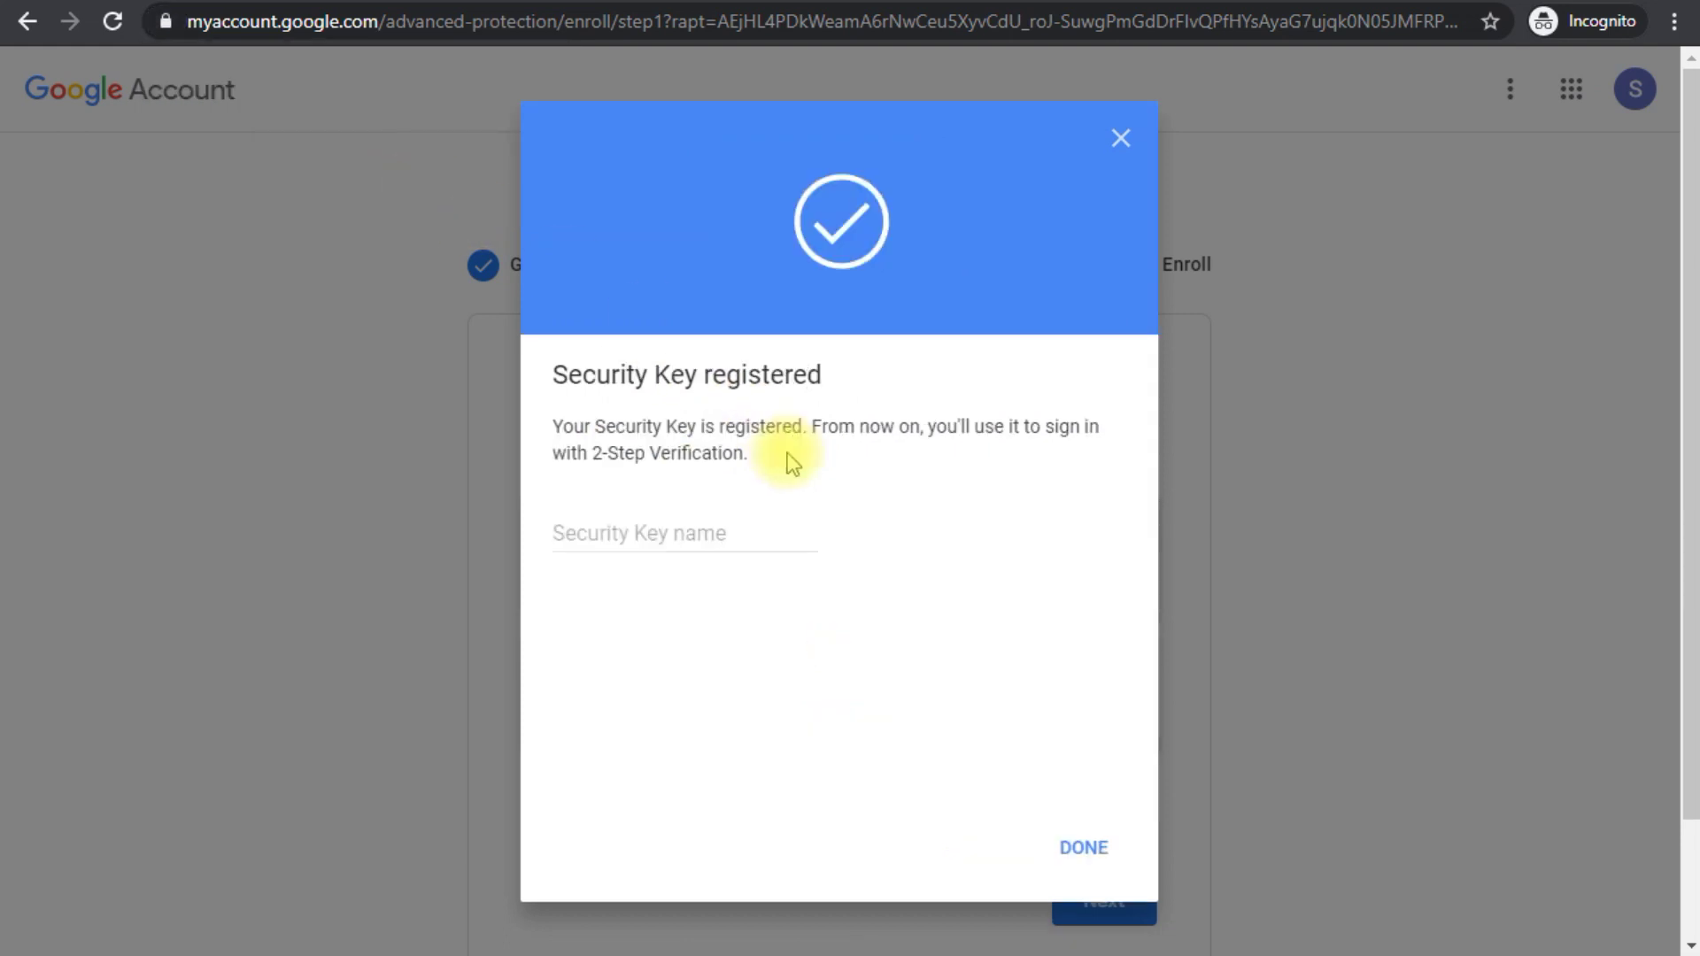
pyautogui.click(716, 533)
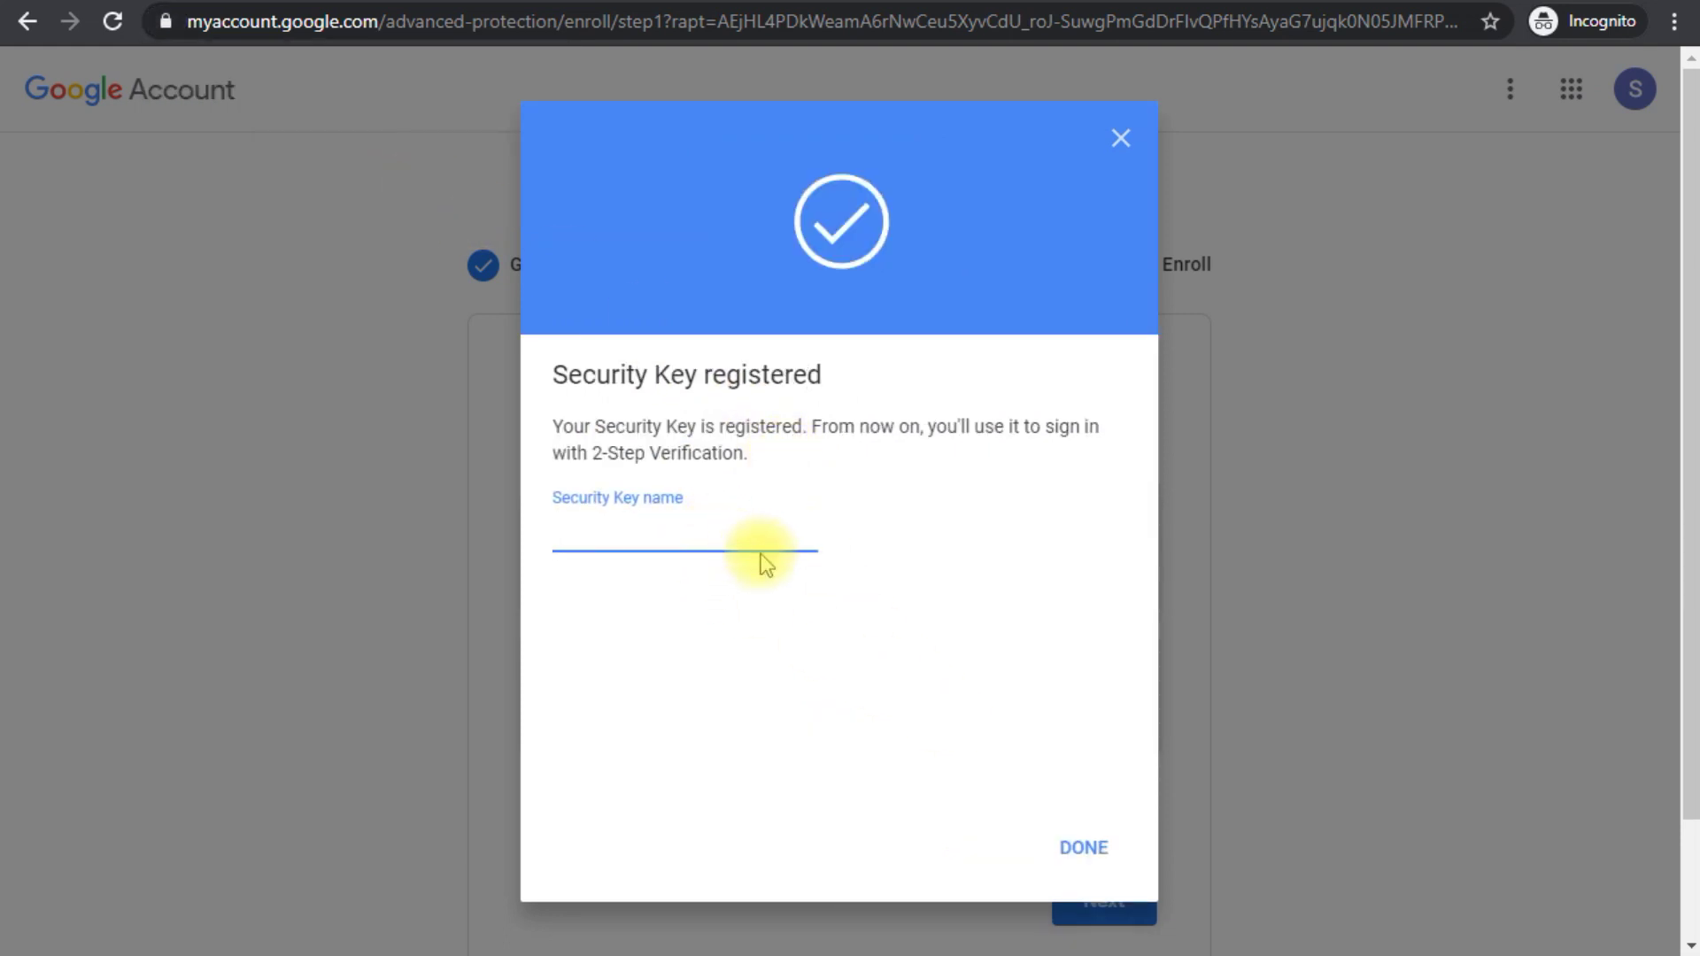
pyautogui.write('Backup-BT')
pyautogui.click(1074, 843)
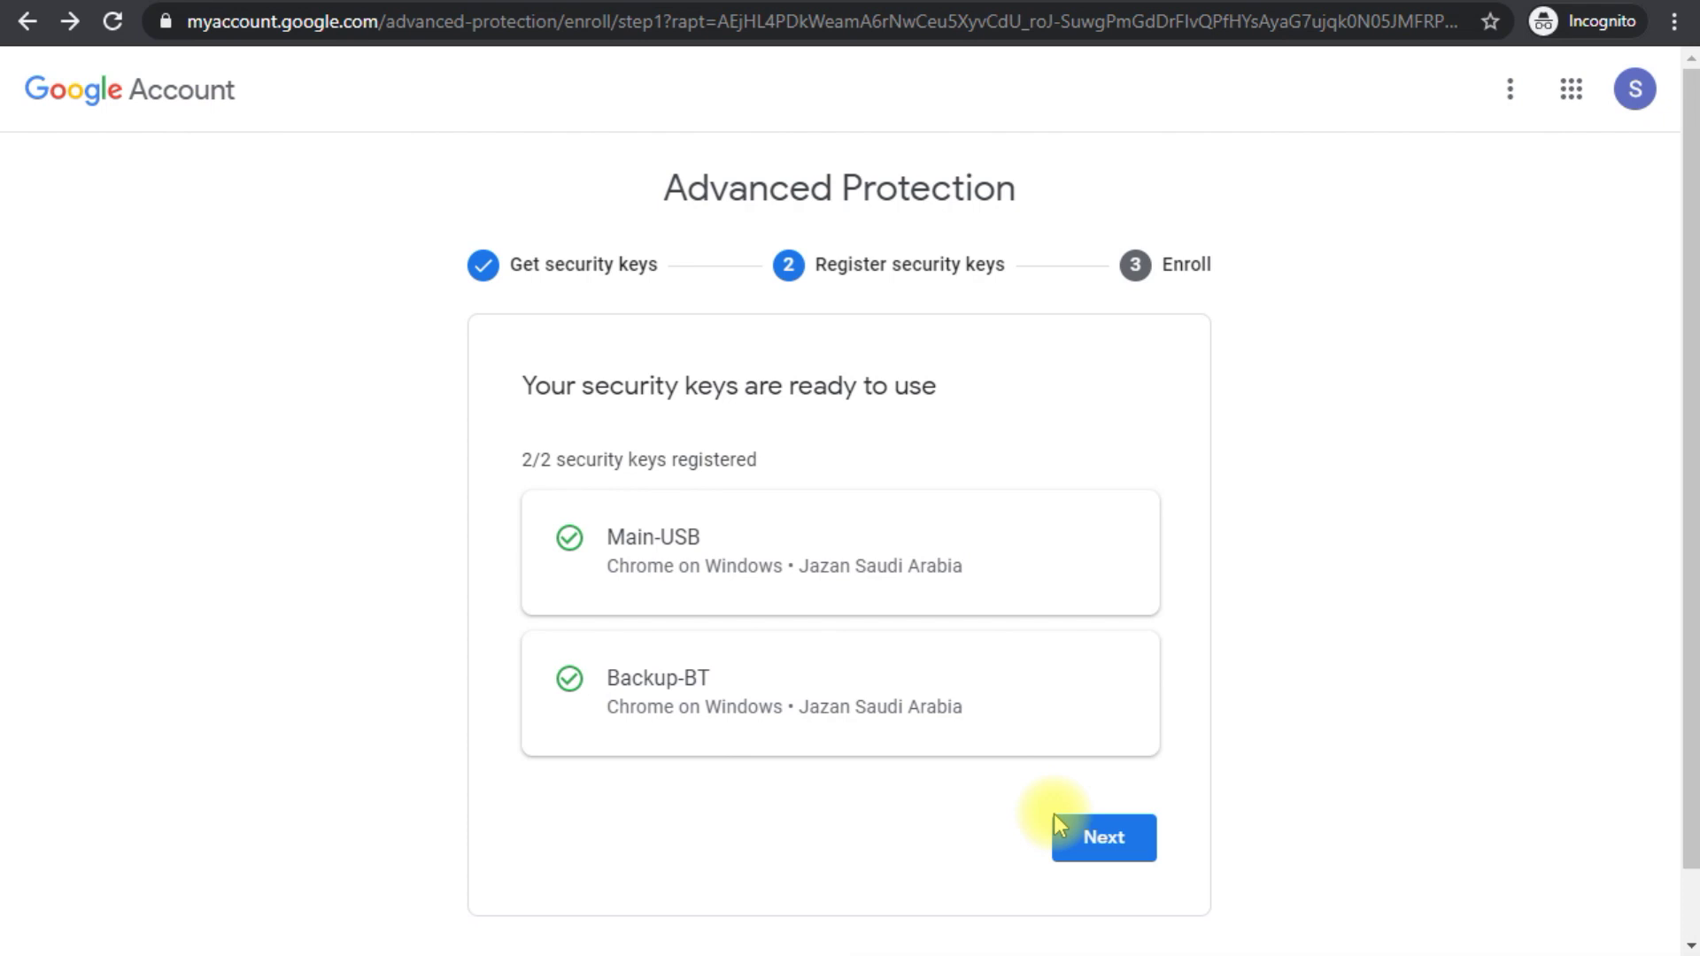
# Continue to the enrollment stage, review the account recovery and sign-out conditions, and confirm enrollment in Advanced Protection
pyautogui.click(1103, 839)
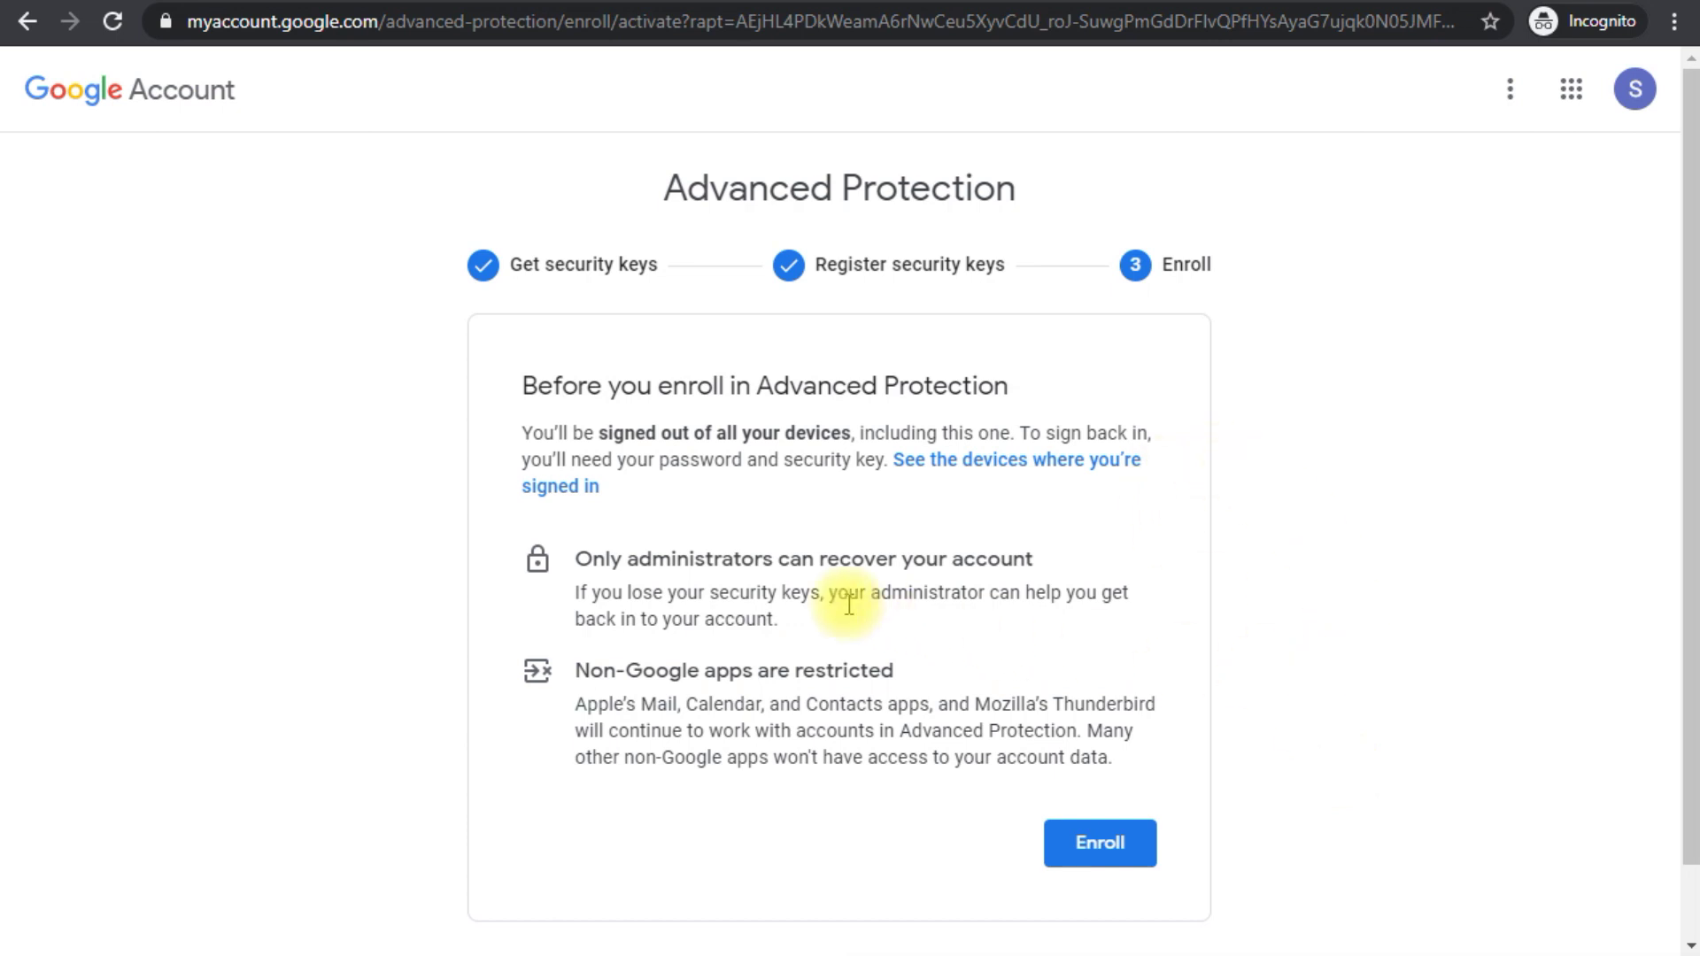
pyautogui.moveTo(576, 558); pyautogui.dragTo(774, 624)
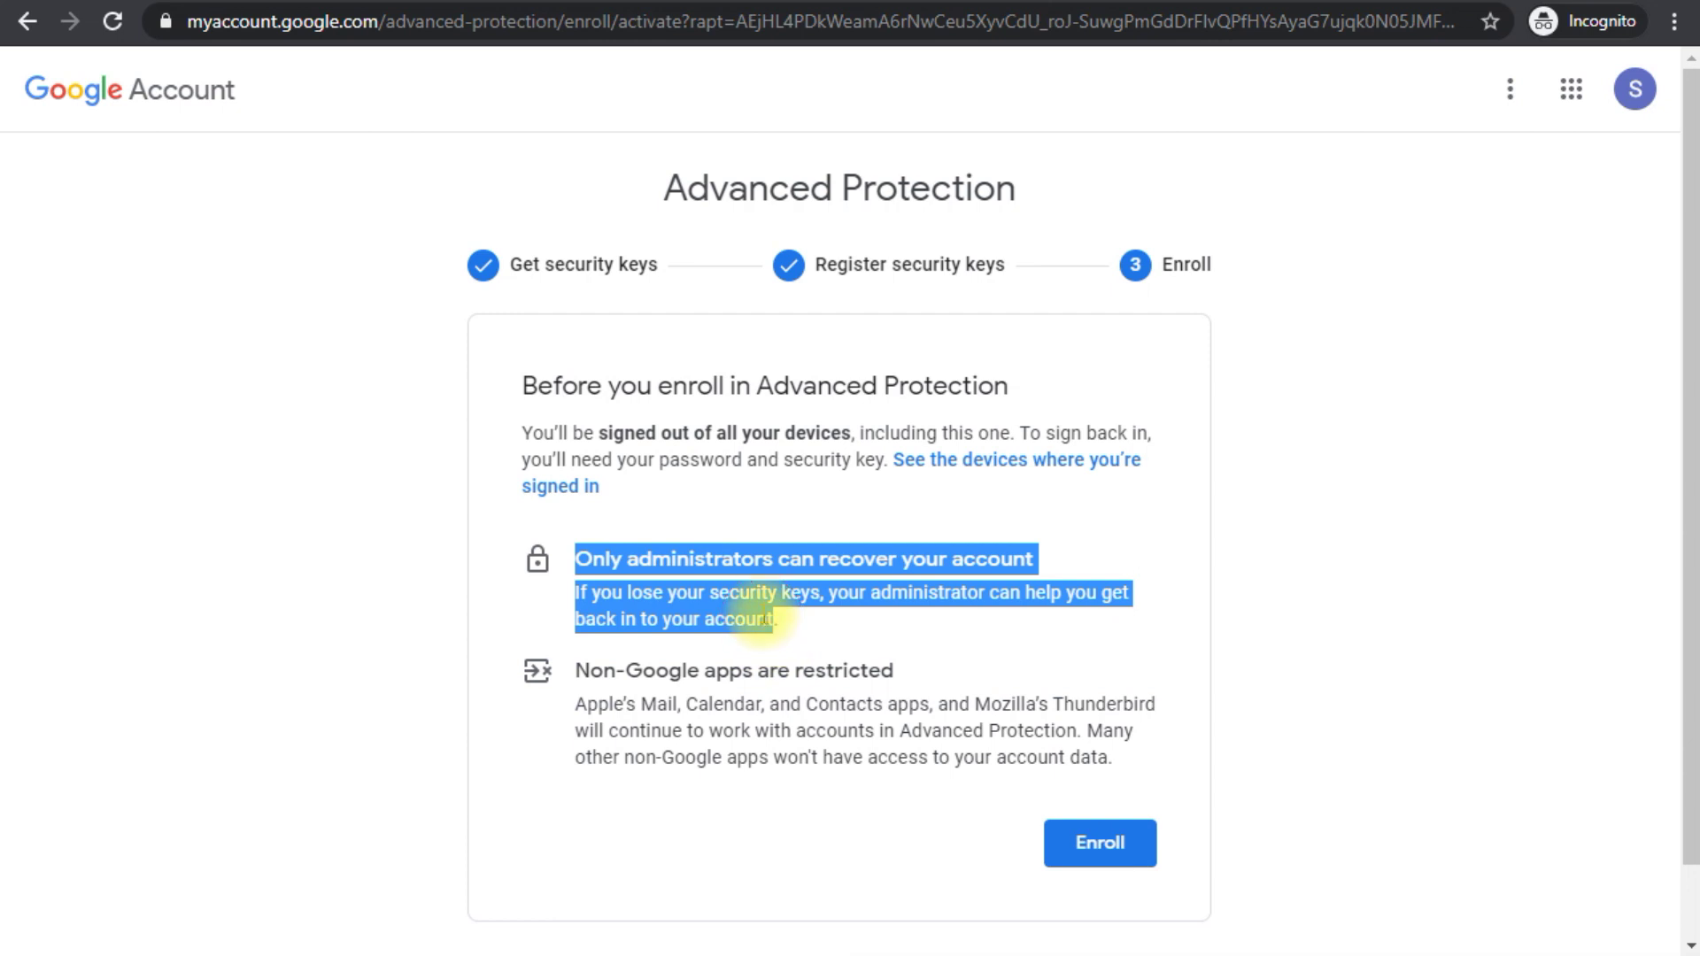
pyautogui.click(712, 607)
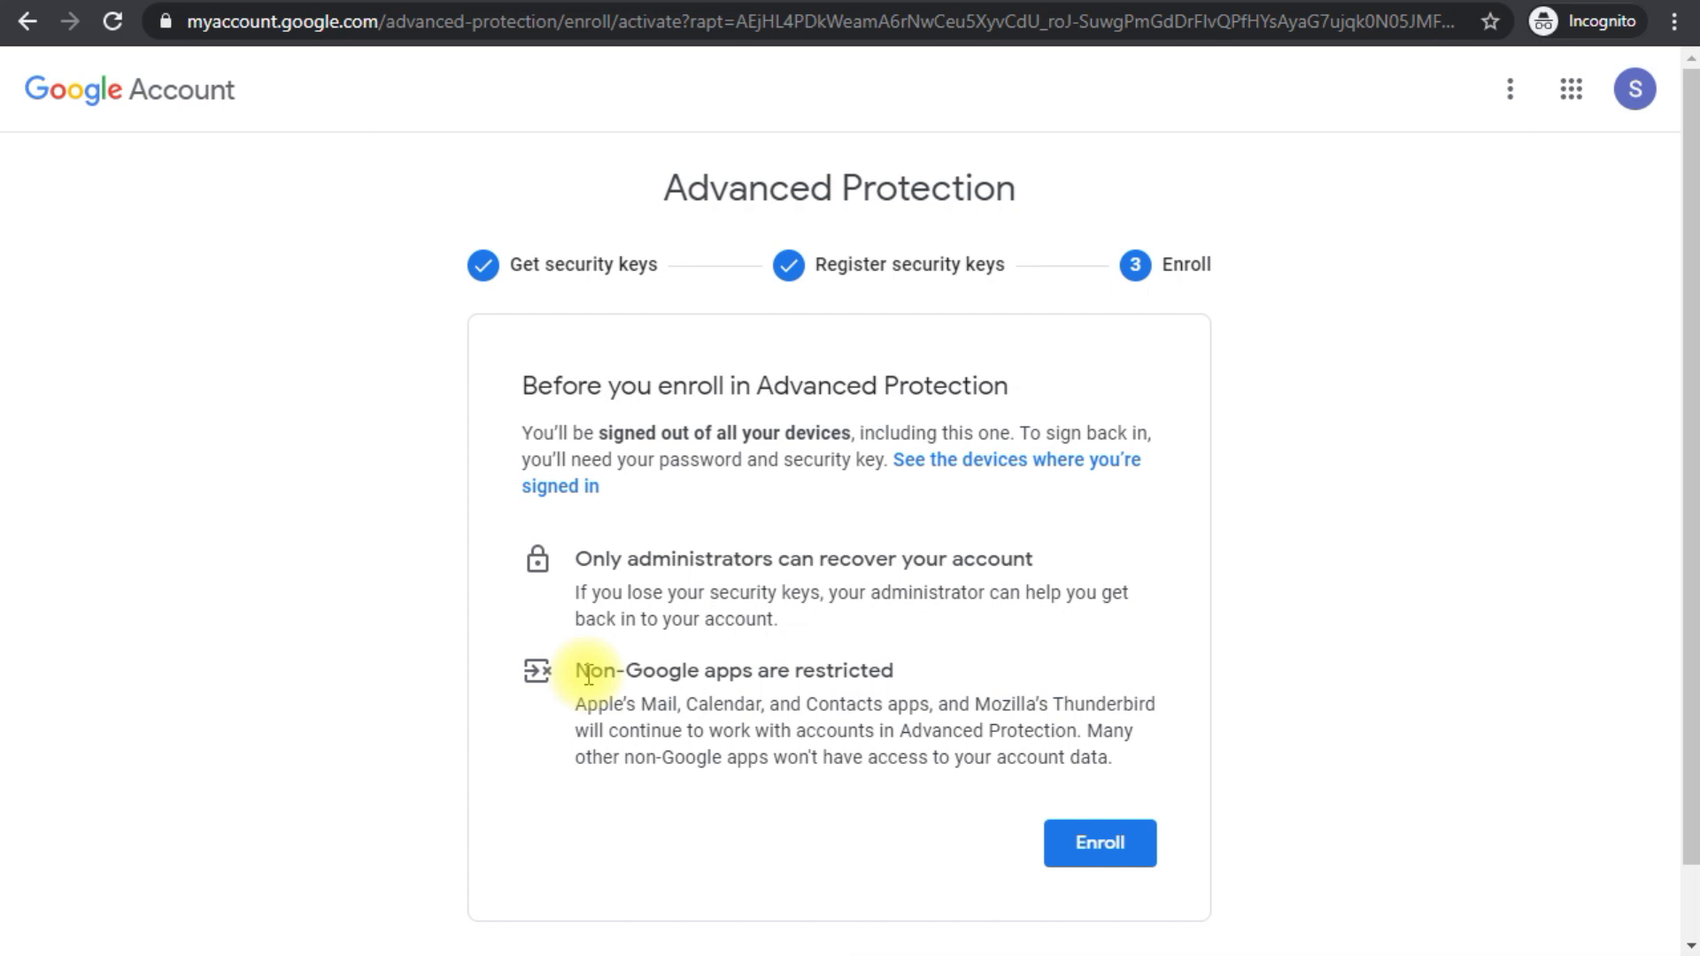
pyautogui.click(1096, 851)
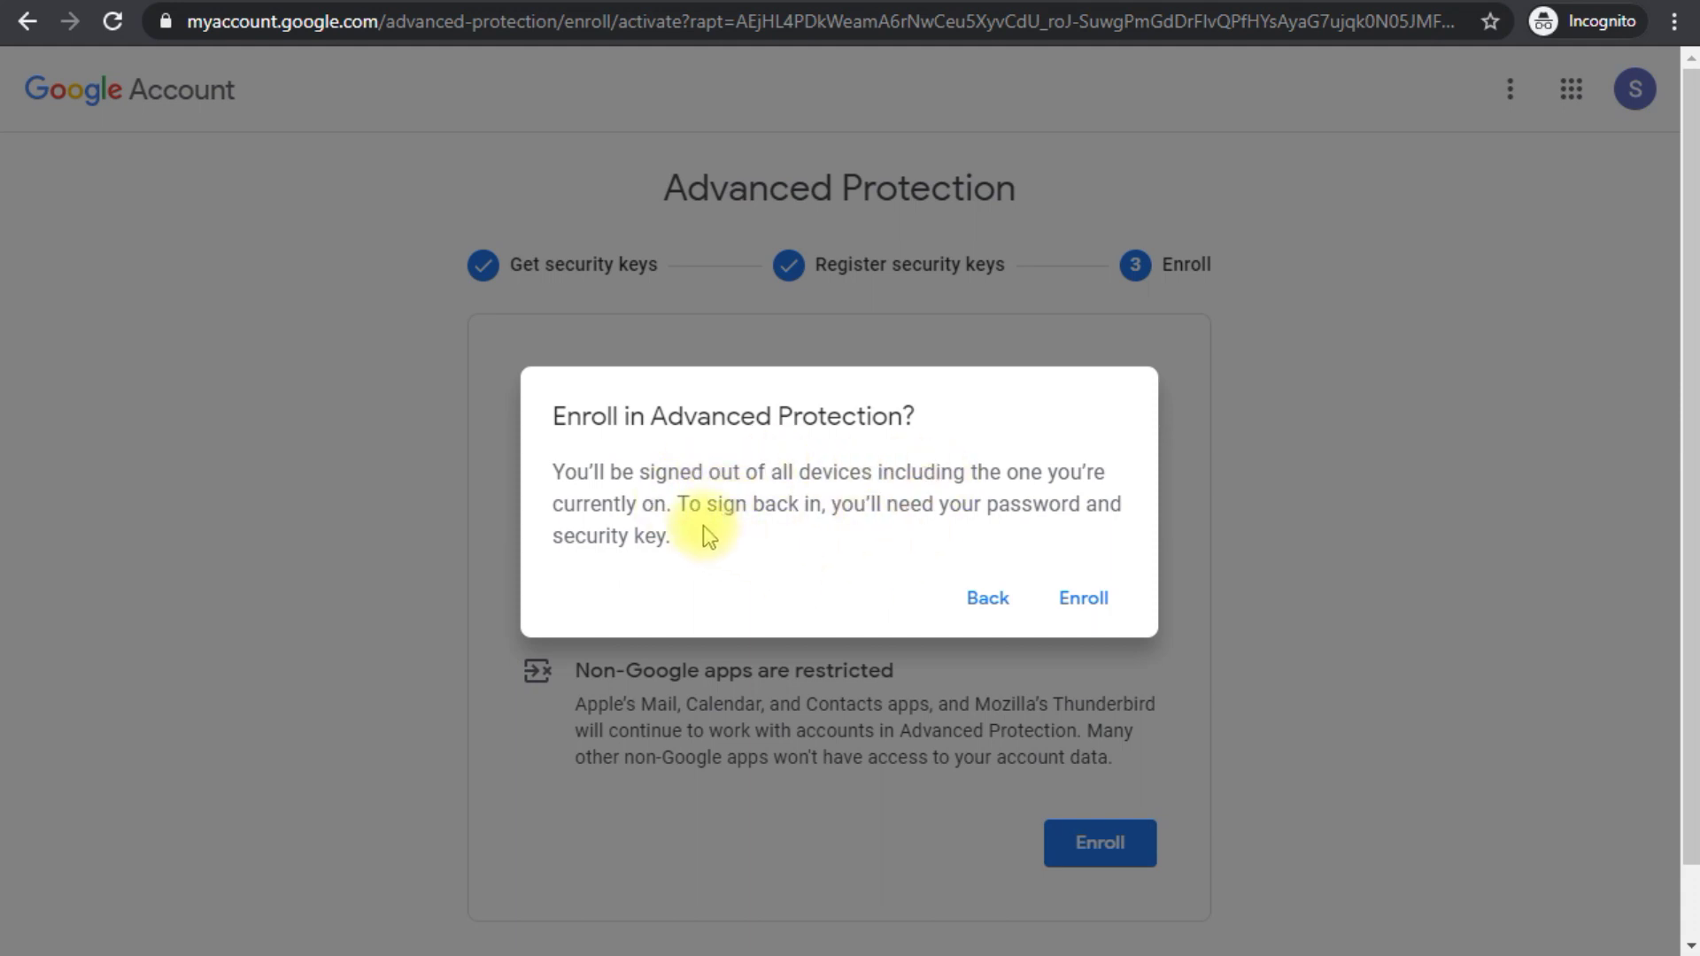
pyautogui.moveTo(679, 503); pyautogui.dragTo(717, 547)
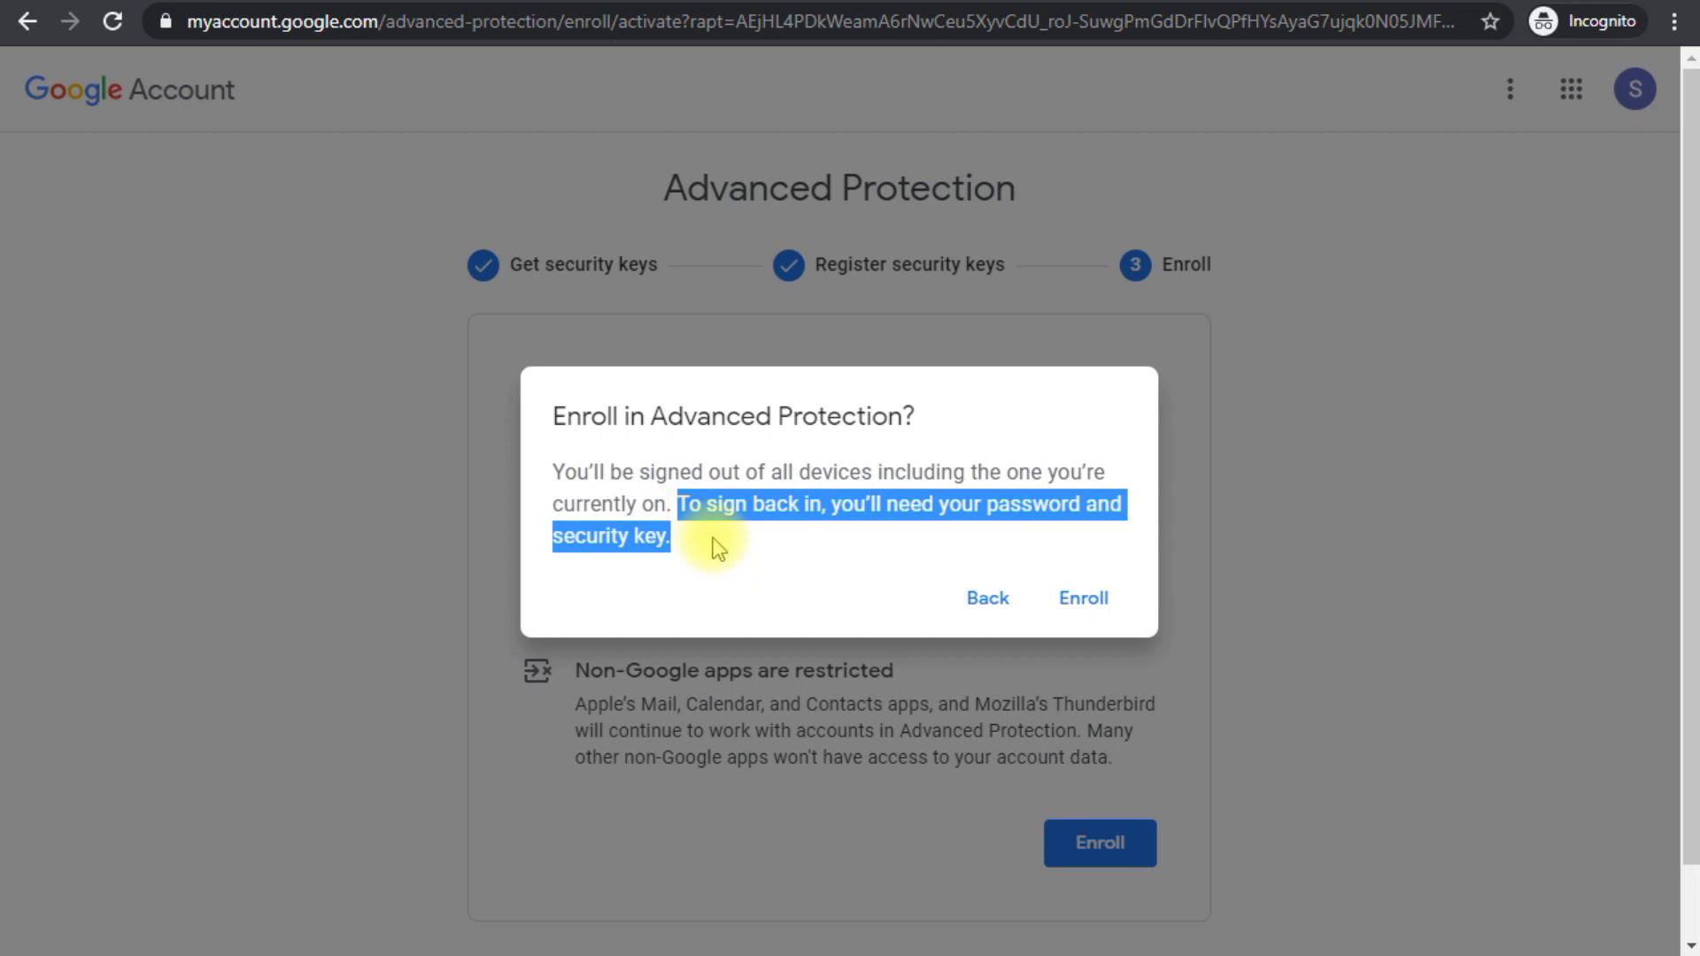
pyautogui.click(983, 511)
pyautogui.click(805, 536)
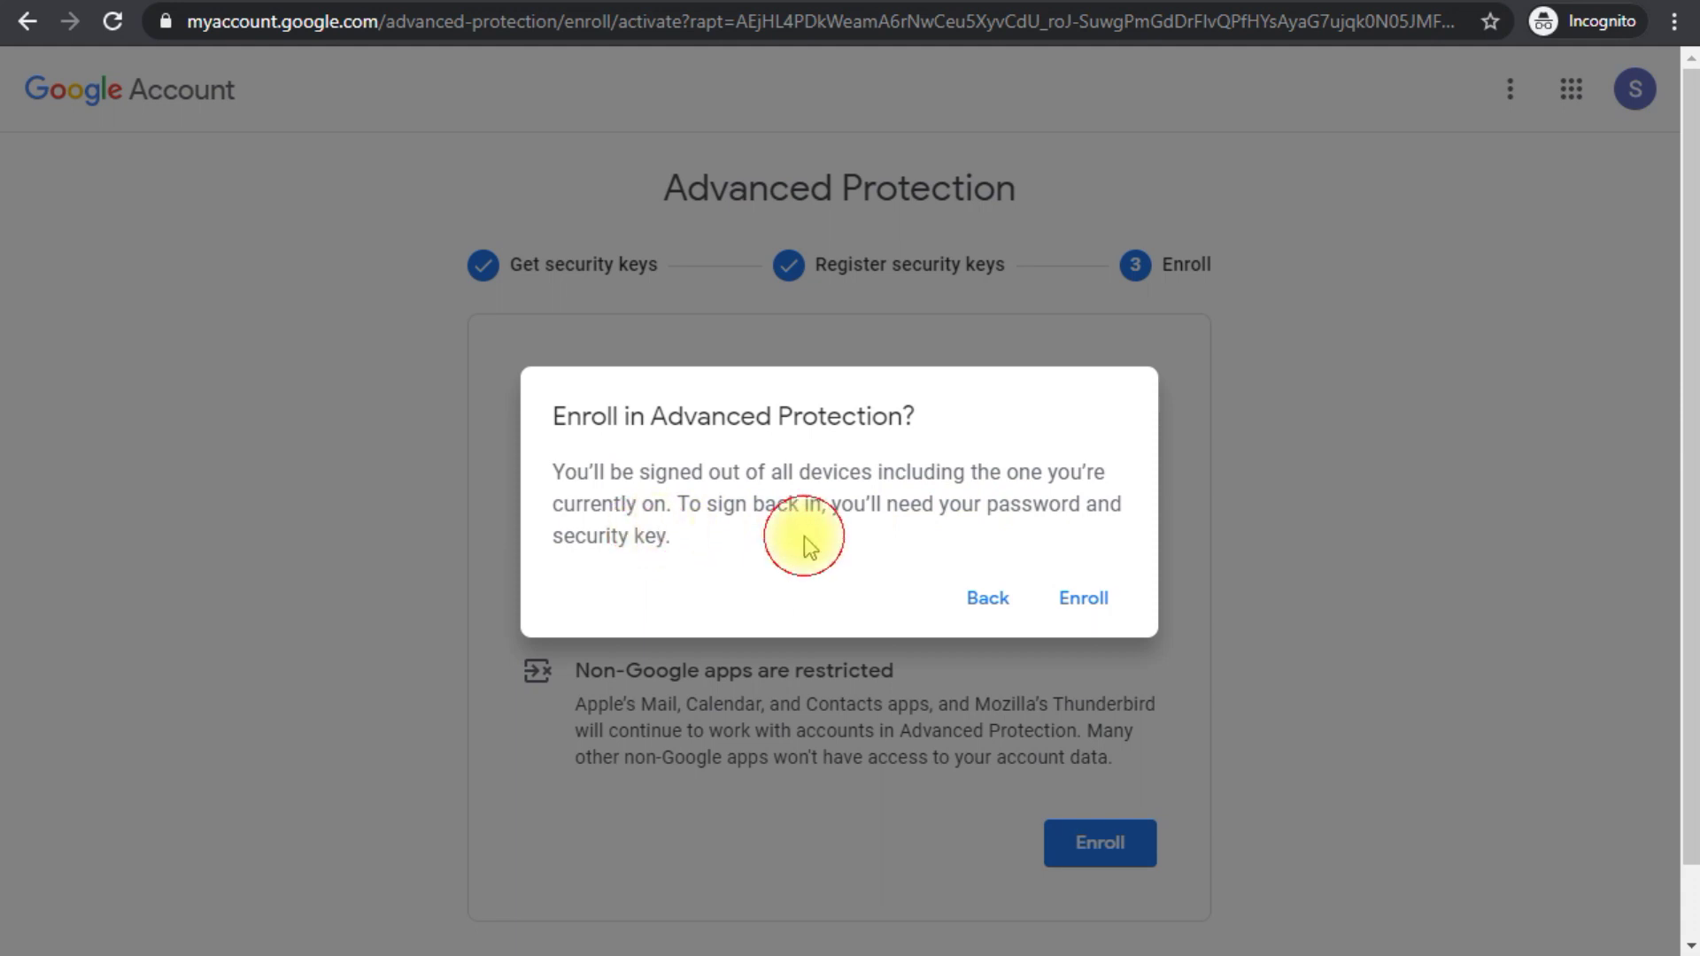
pyautogui.click(1070, 602)
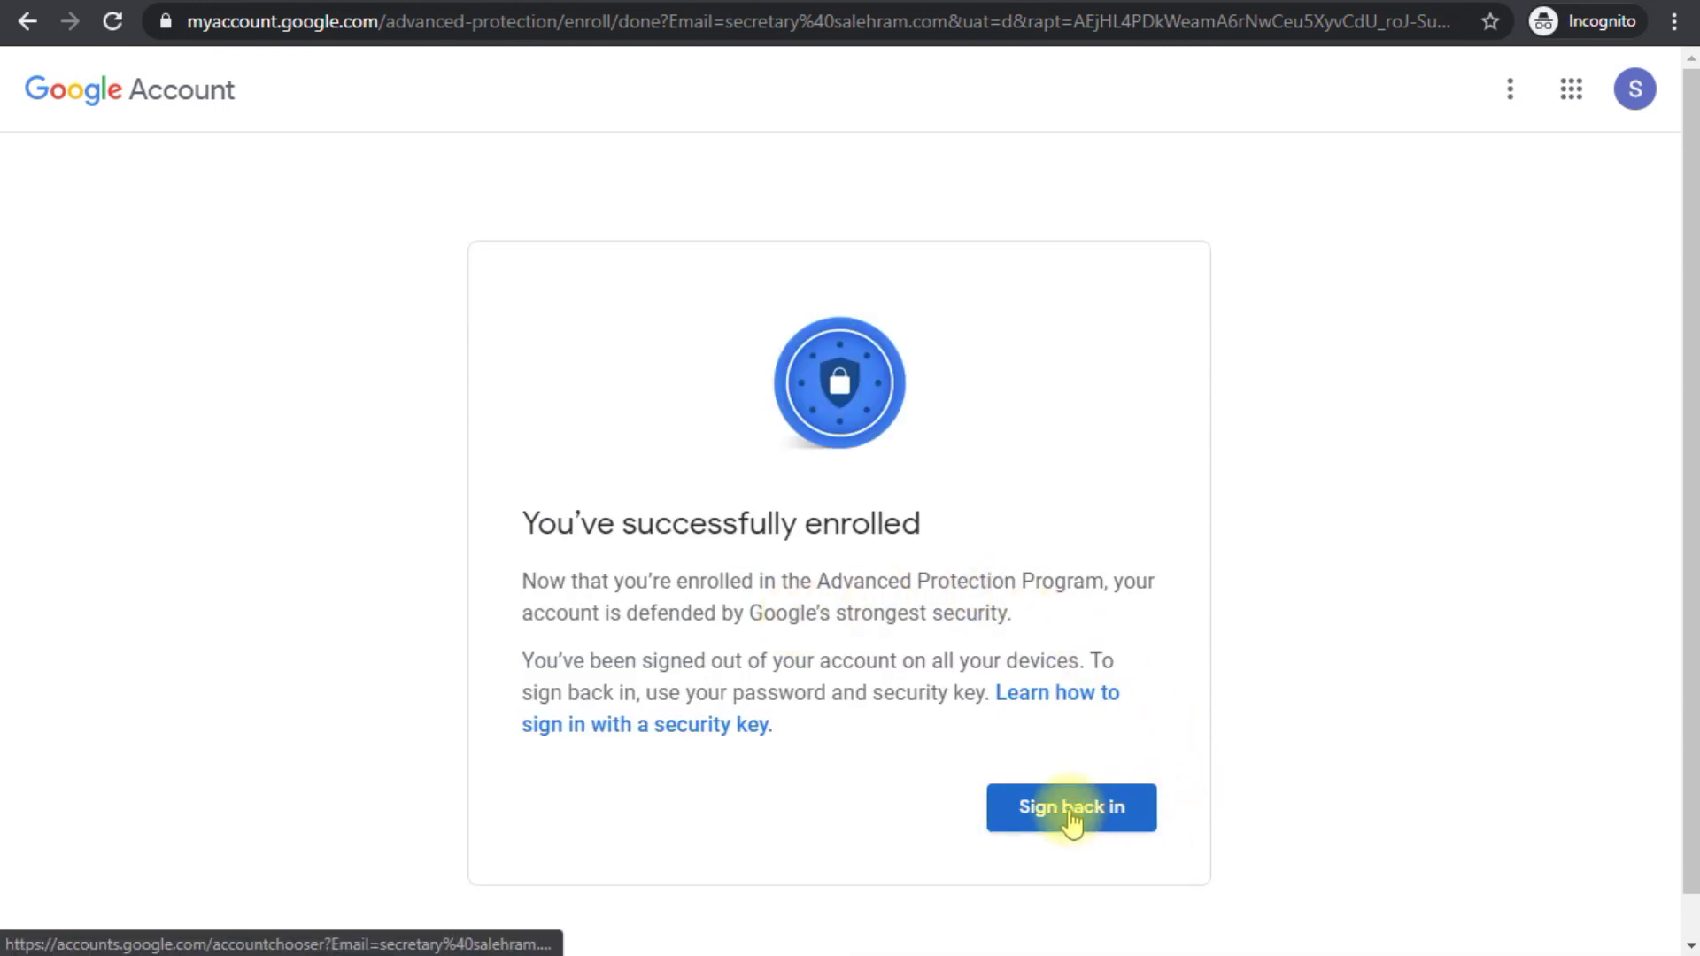
# Sign back in to the account with its password and security key, keeping "Don't ask again on this computer" enabled
pyautogui.click(1123, 807)
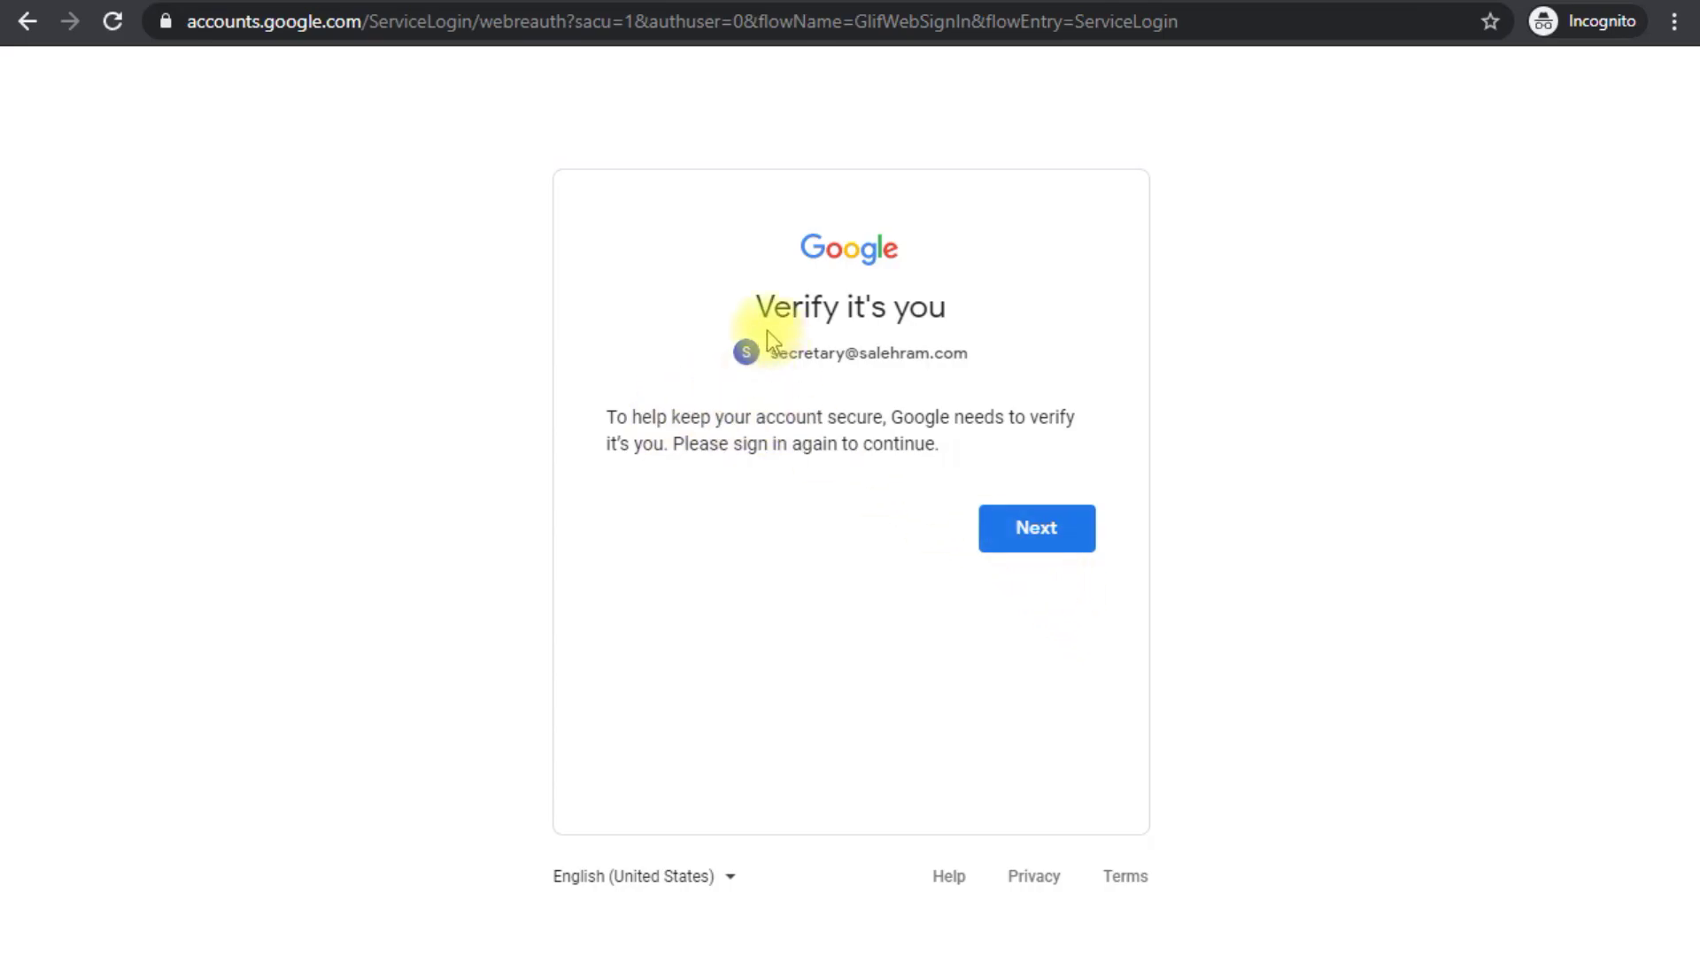
pyautogui.click(1024, 540)
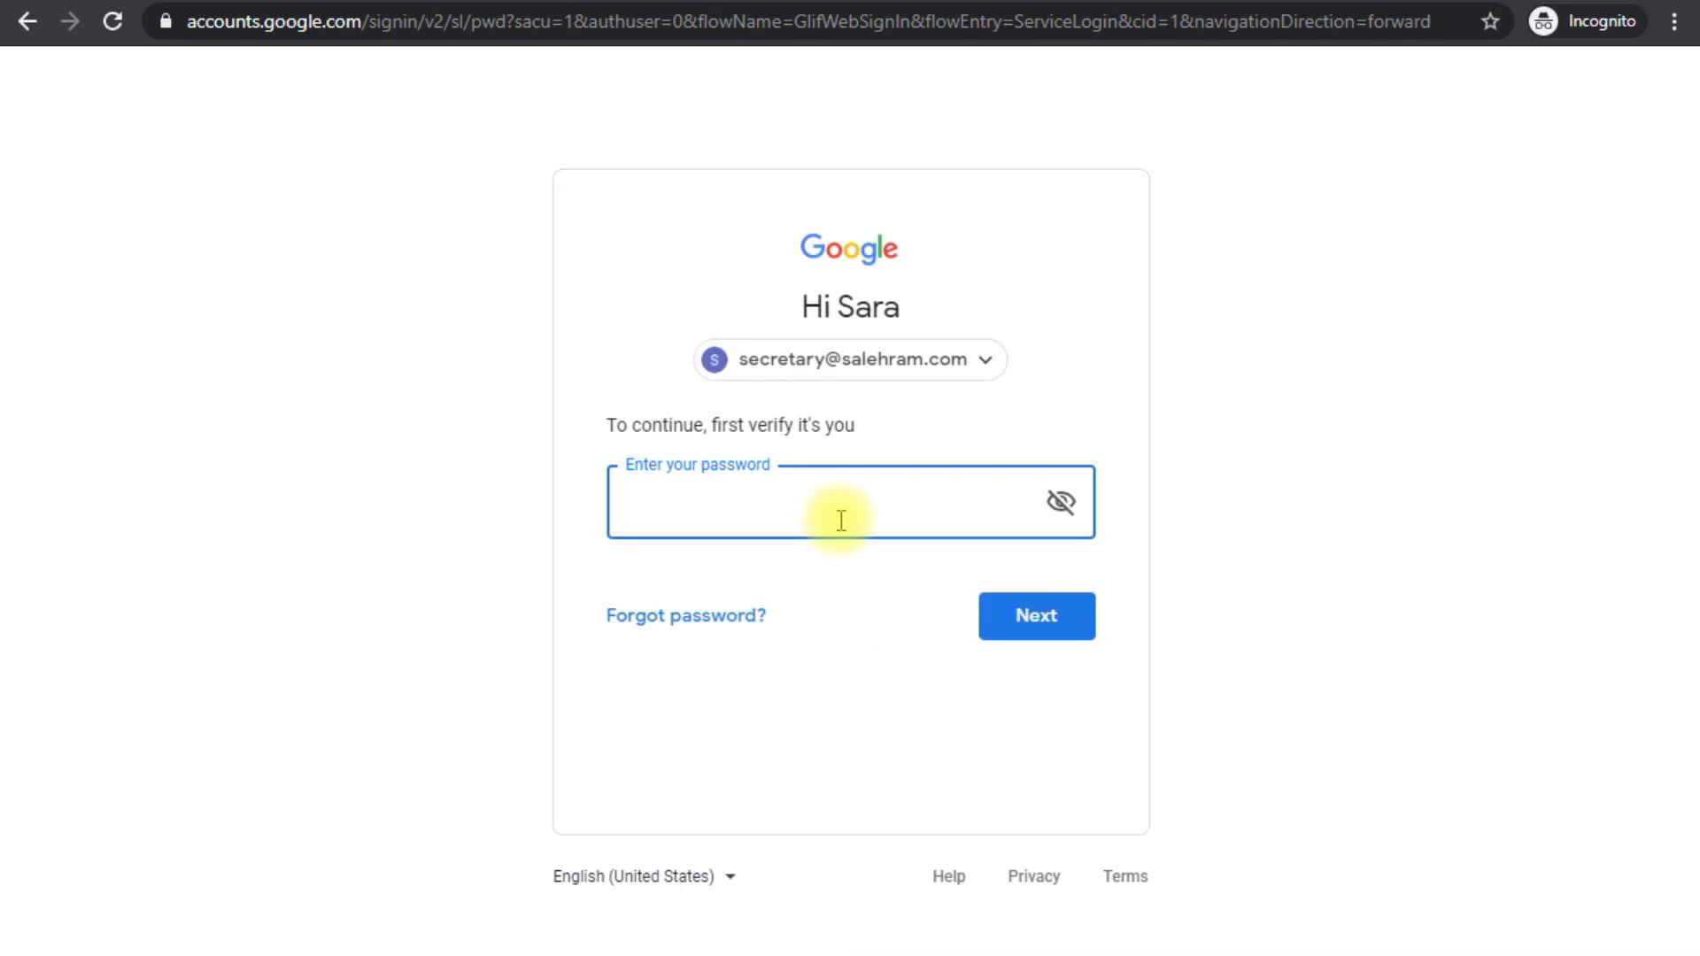
pyautogui.write('••••••••••••••••')
pyautogui.click(1028, 630)
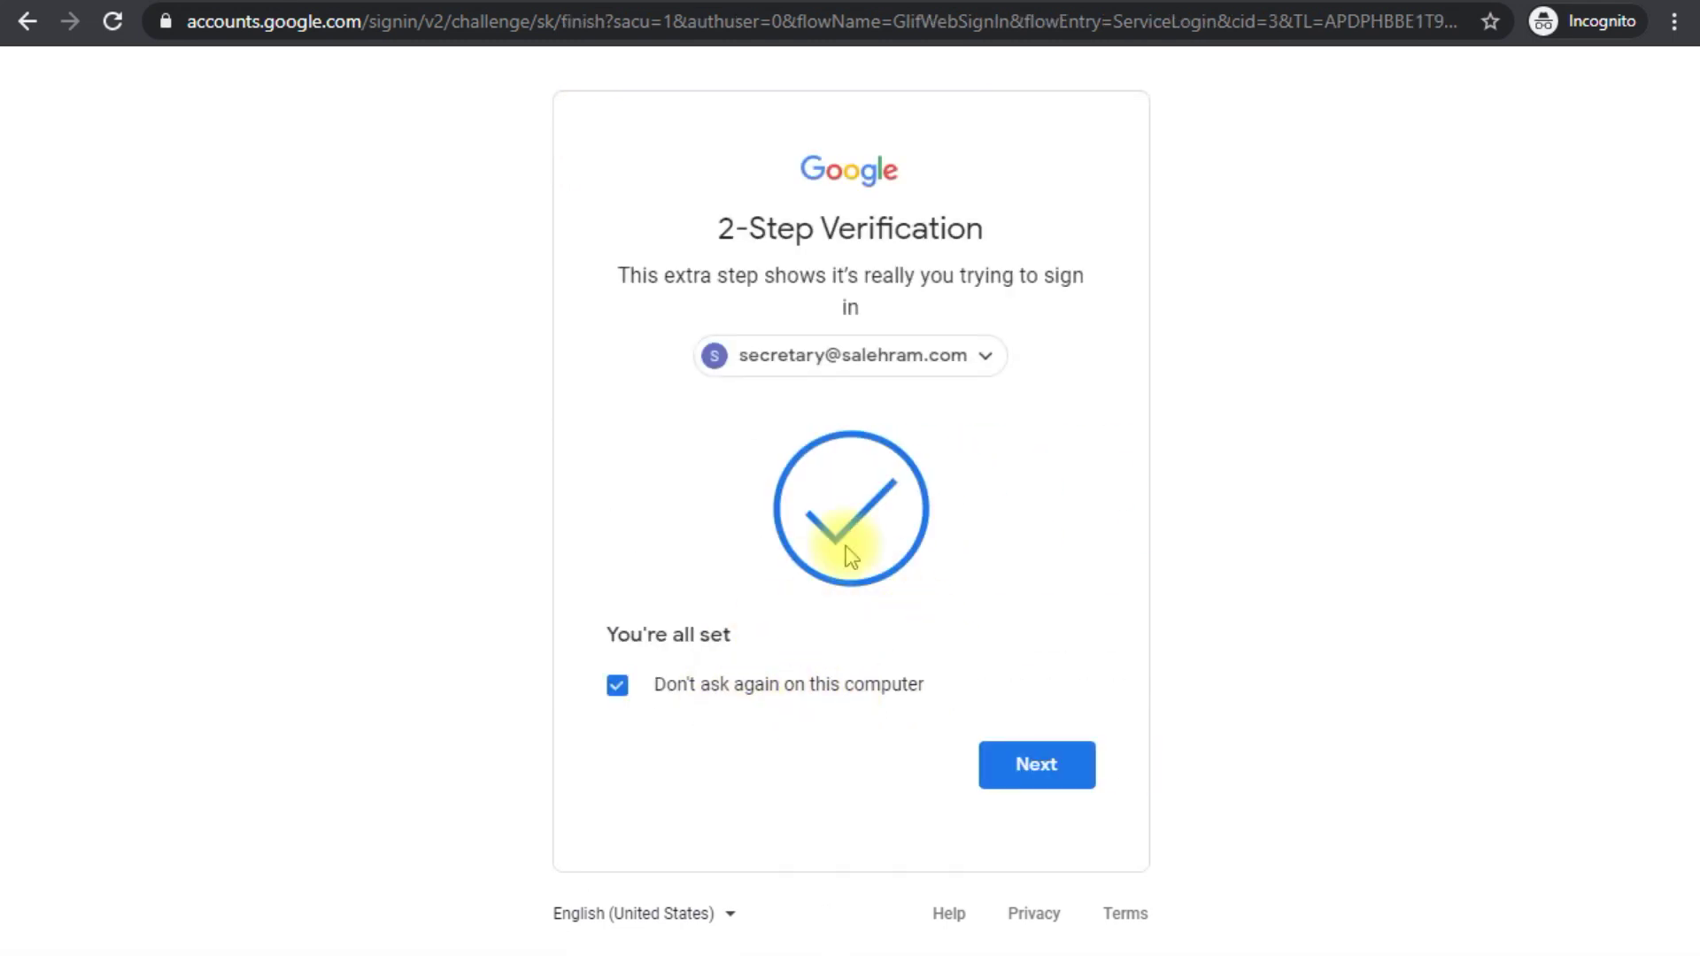
pyautogui.moveTo(573, 653); pyautogui.dragTo(944, 701)
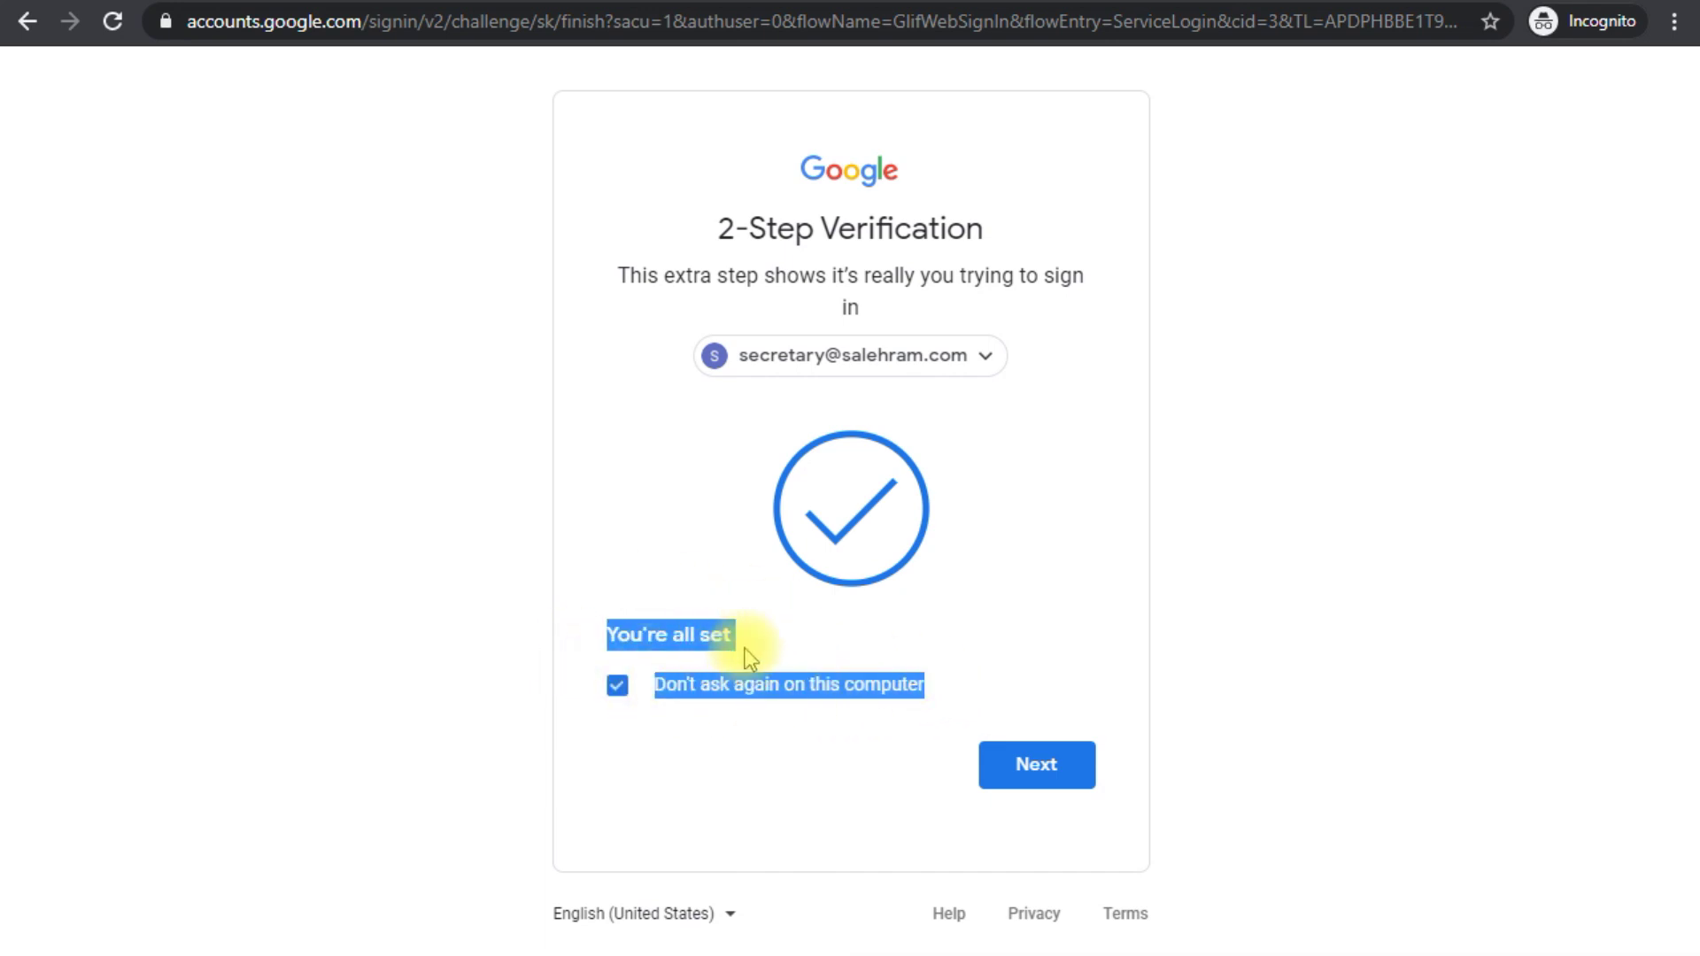
pyautogui.click(698, 650)
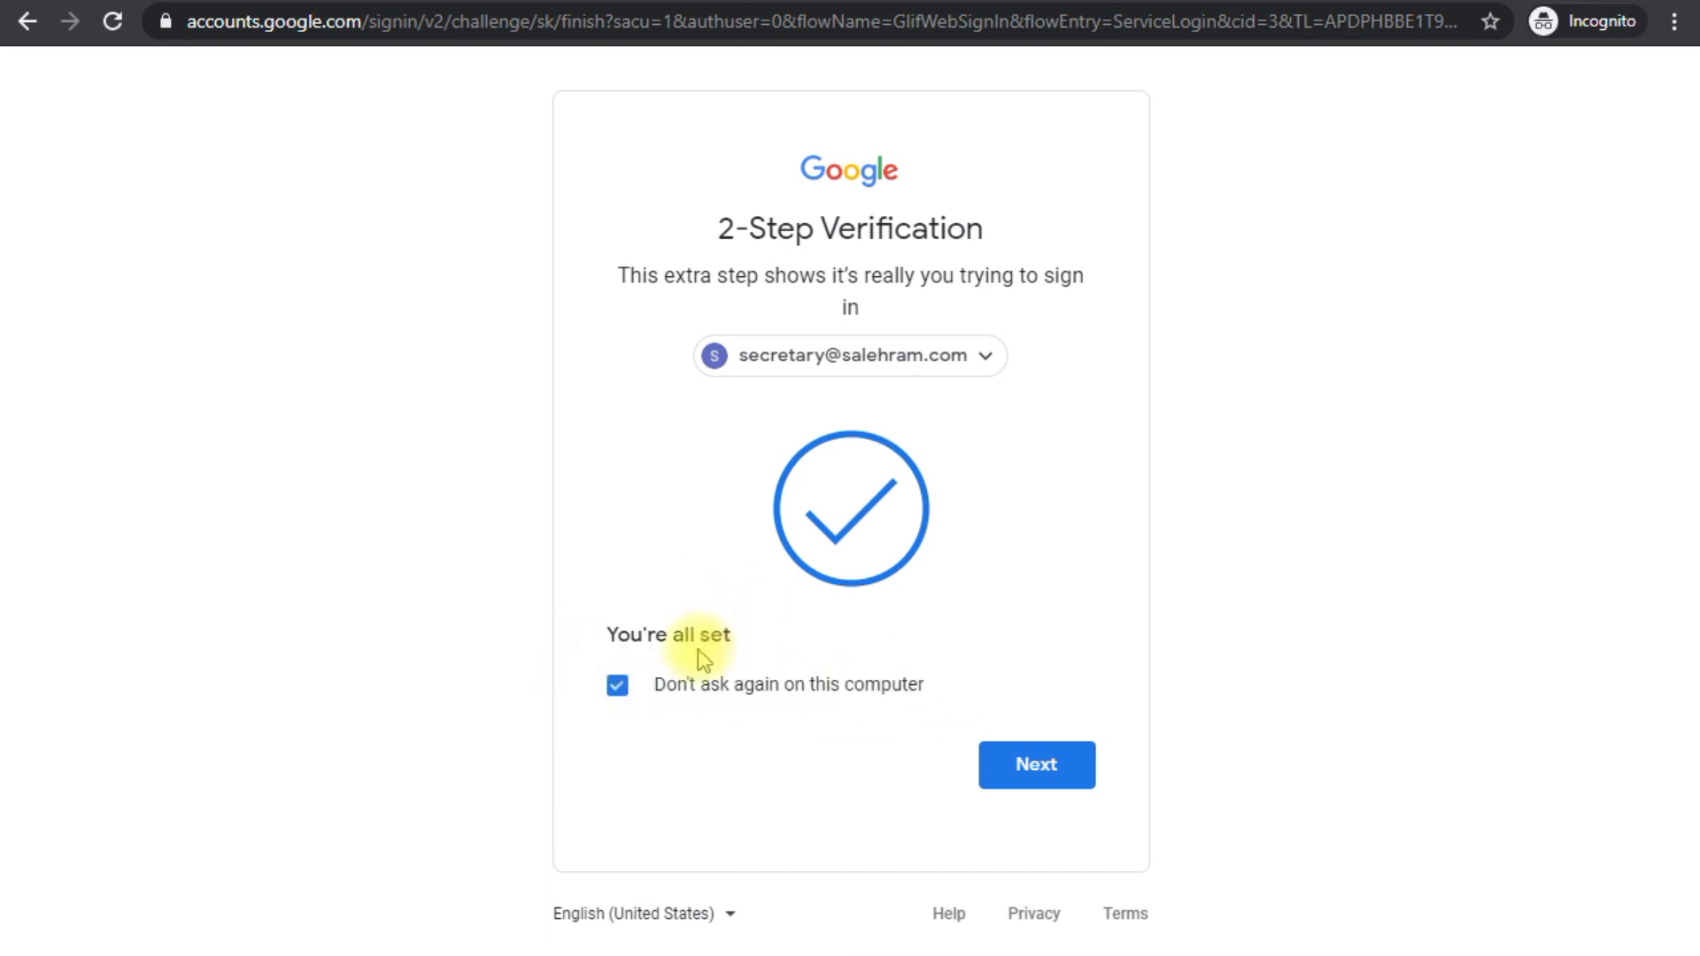
pyautogui.click(1048, 774)
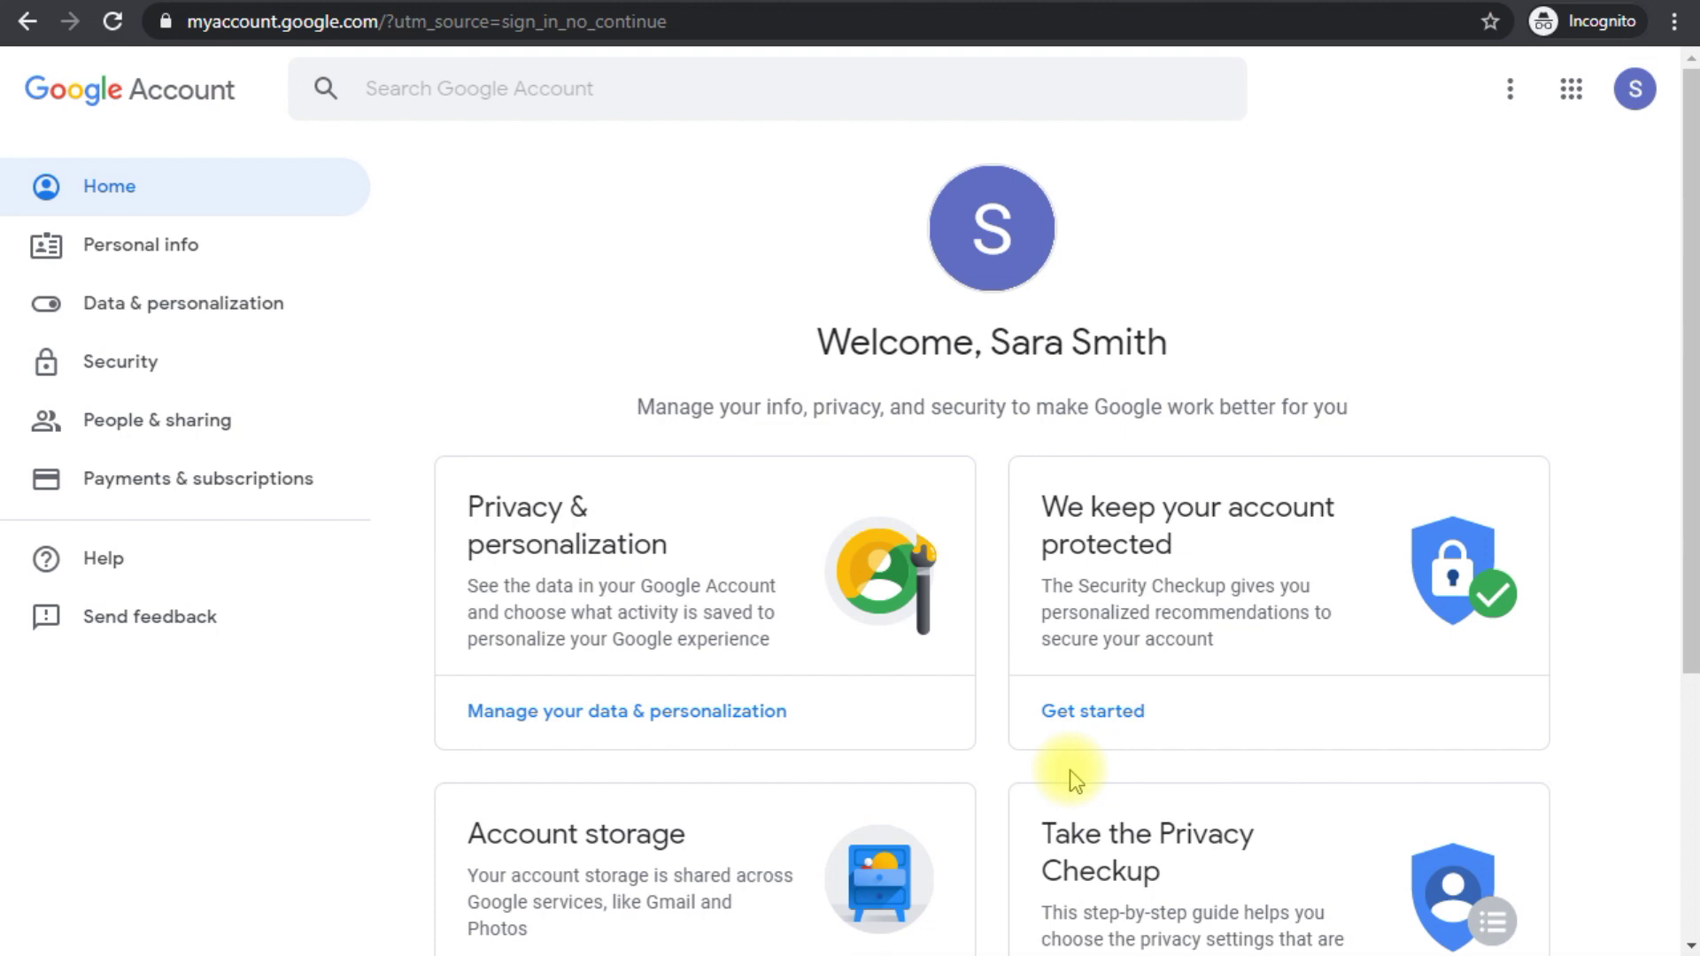
# Open the account's Security settings and check the Advanced Protection Program enrollment status
pyautogui.click(136, 350)
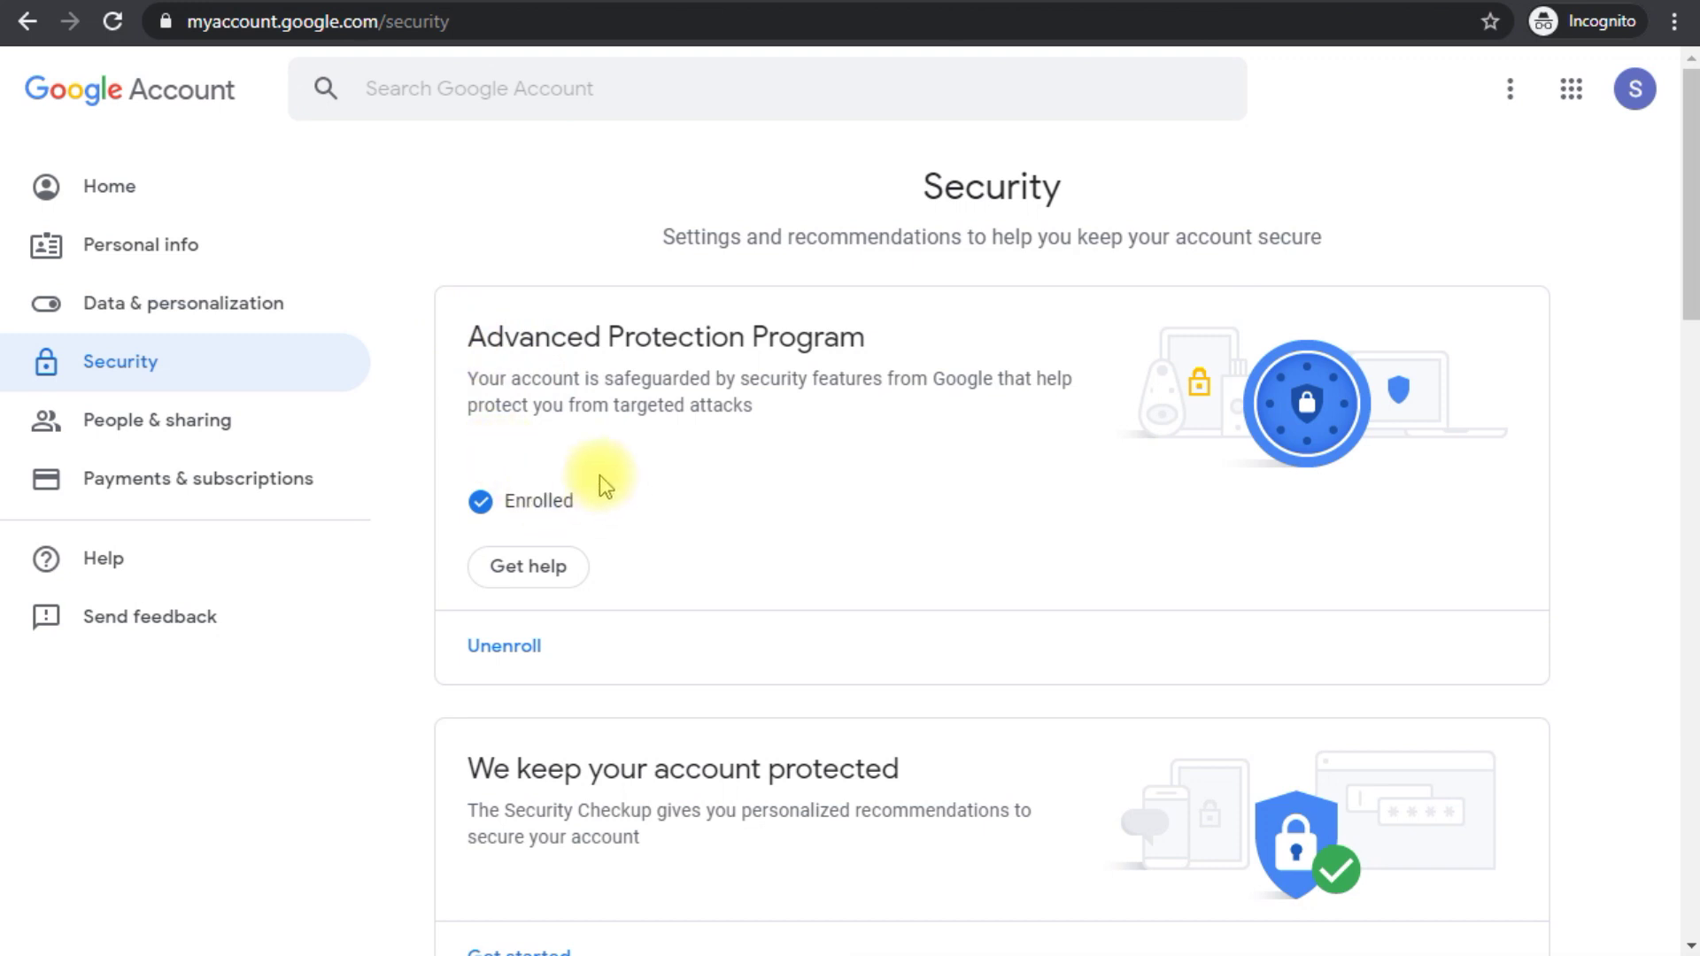
pyautogui.moveTo(579, 503); pyautogui.dragTo(486, 498)
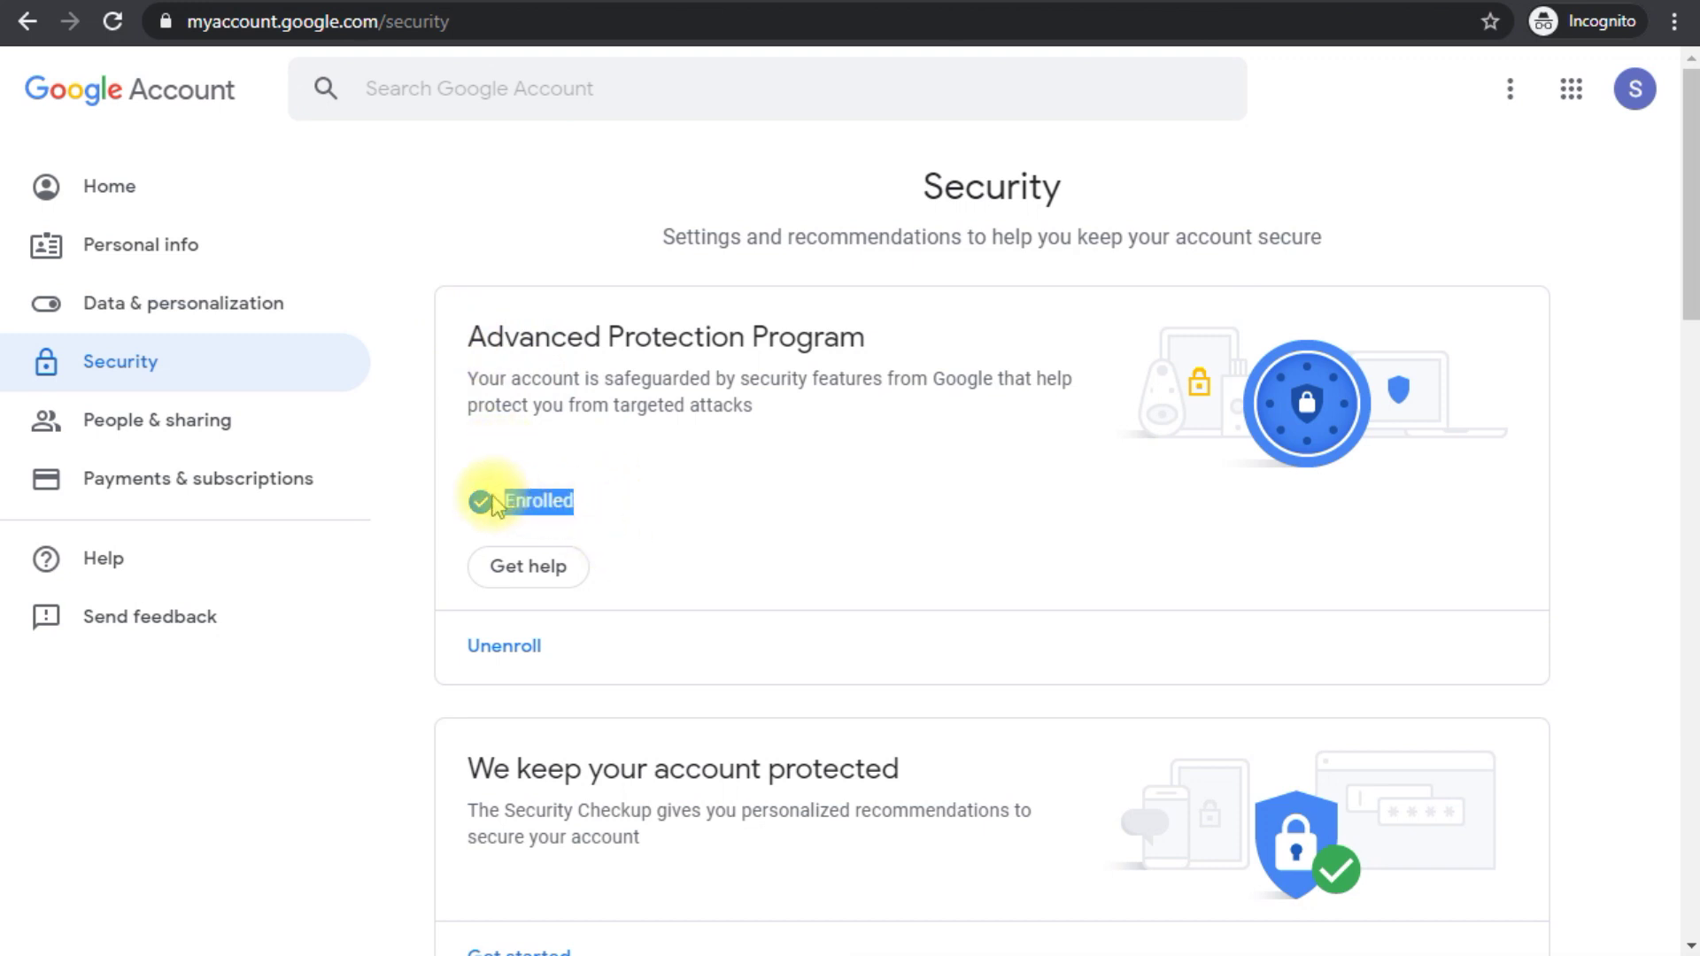
pyautogui.click(539, 493)
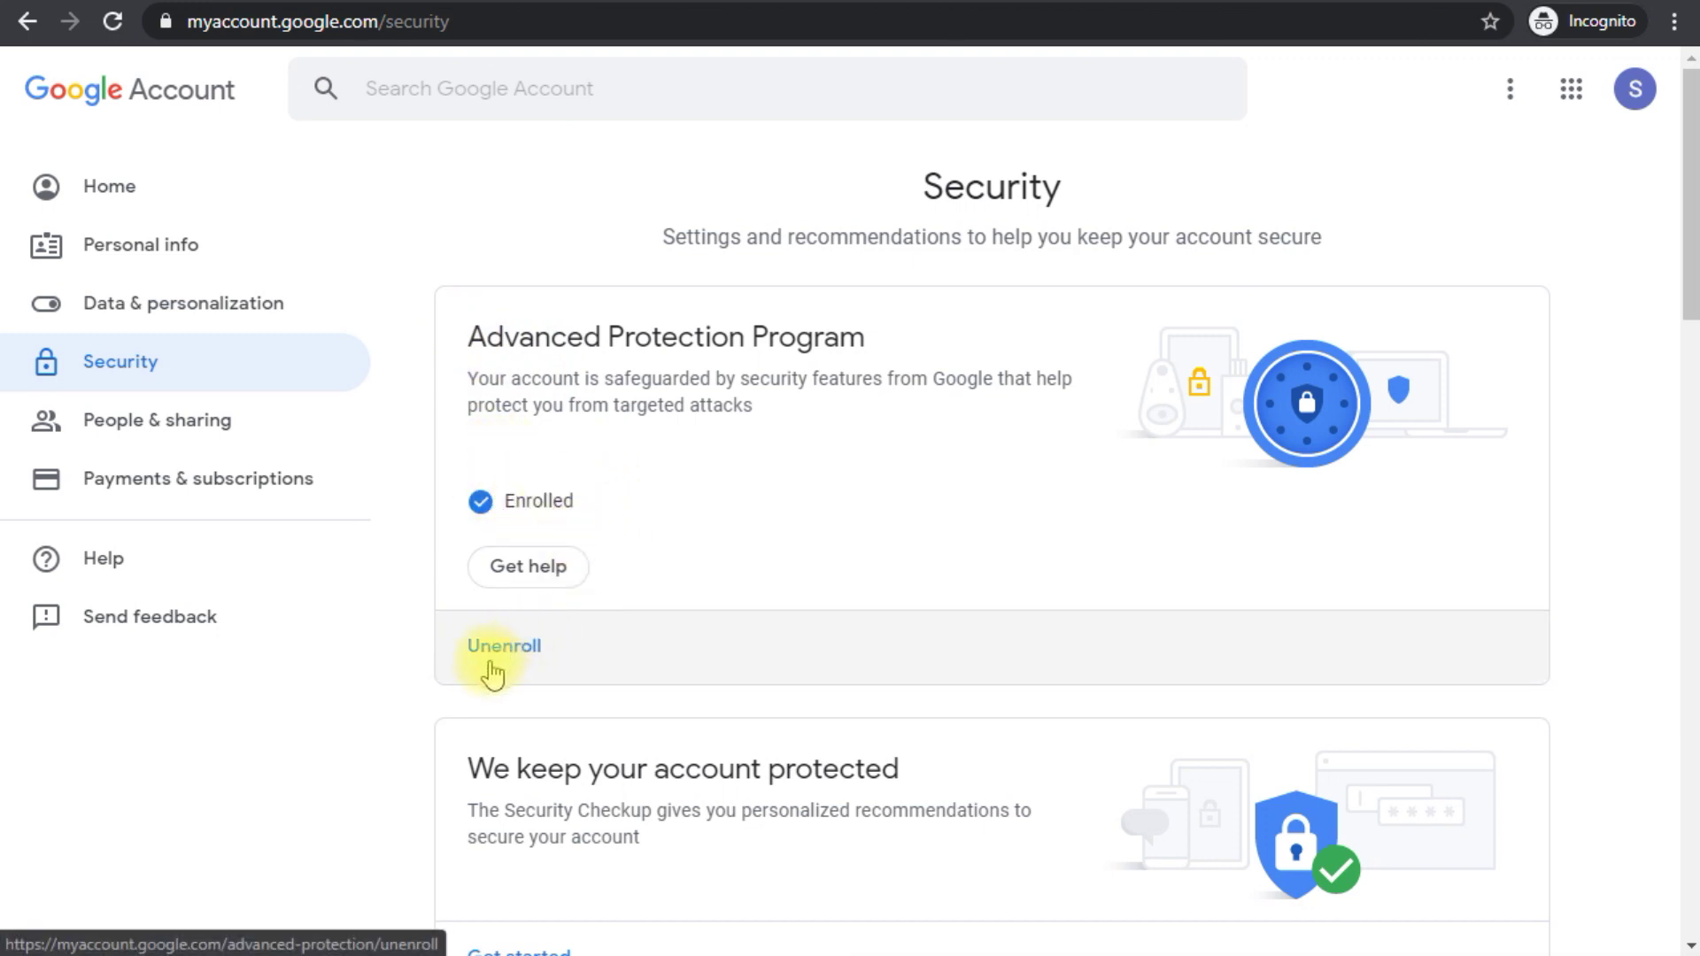